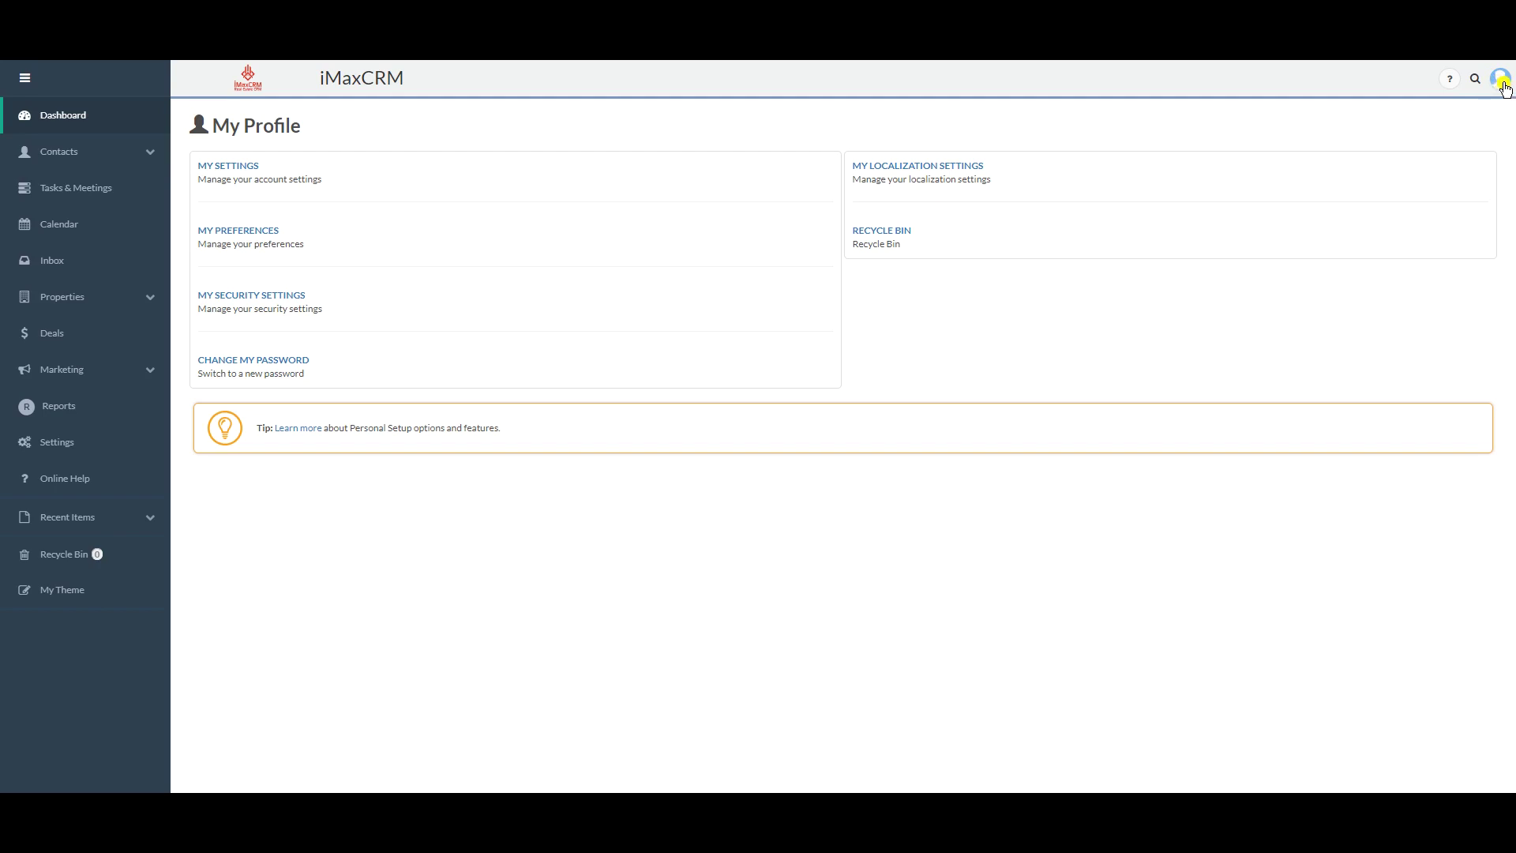
# - Open the account settings from the user's profile page
pyautogui.click(1504, 87)
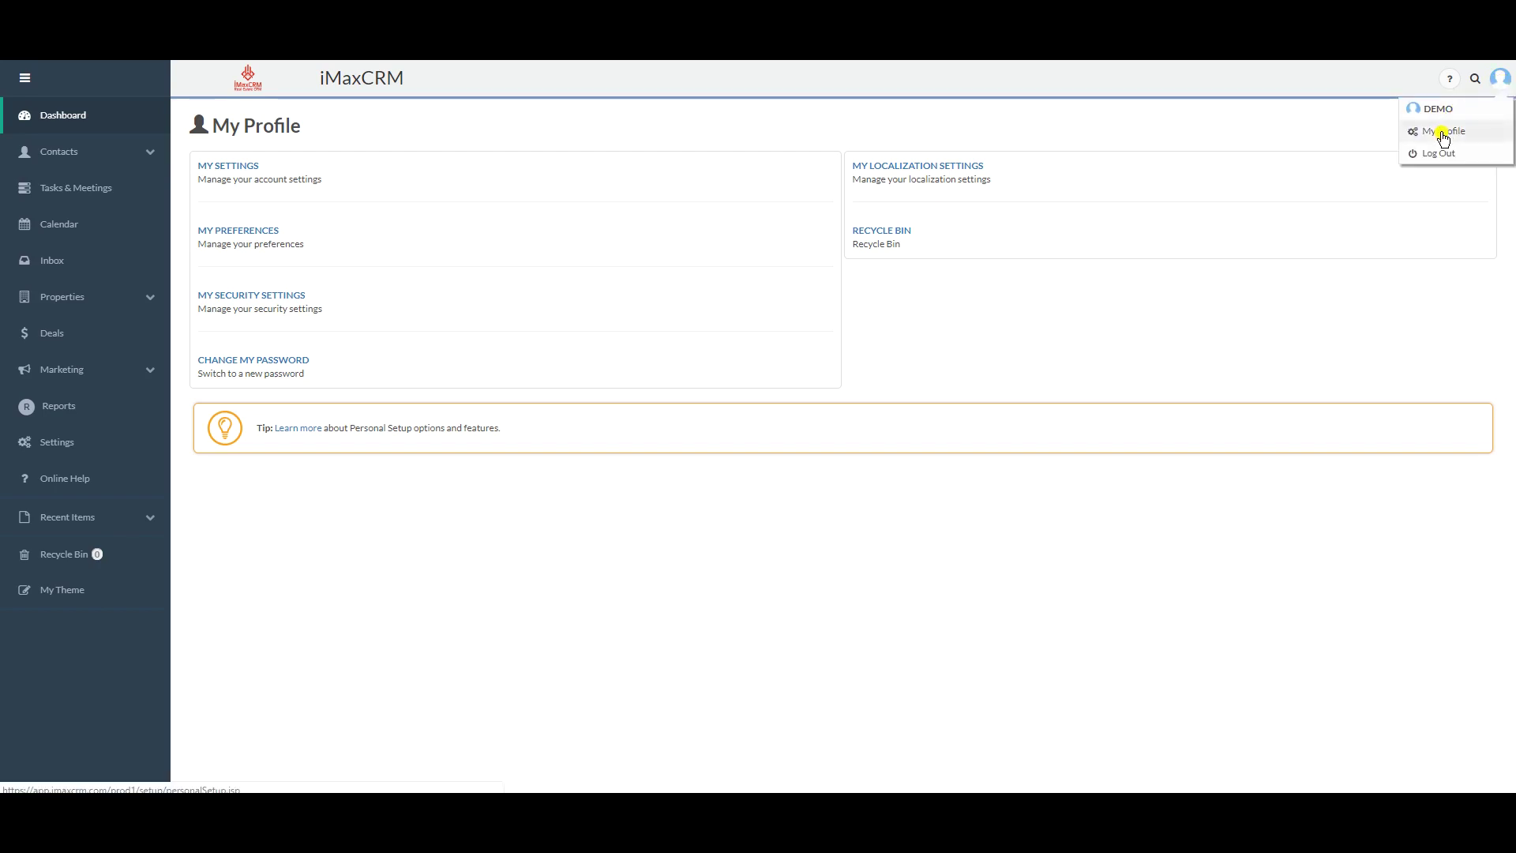
pyautogui.click(1444, 136)
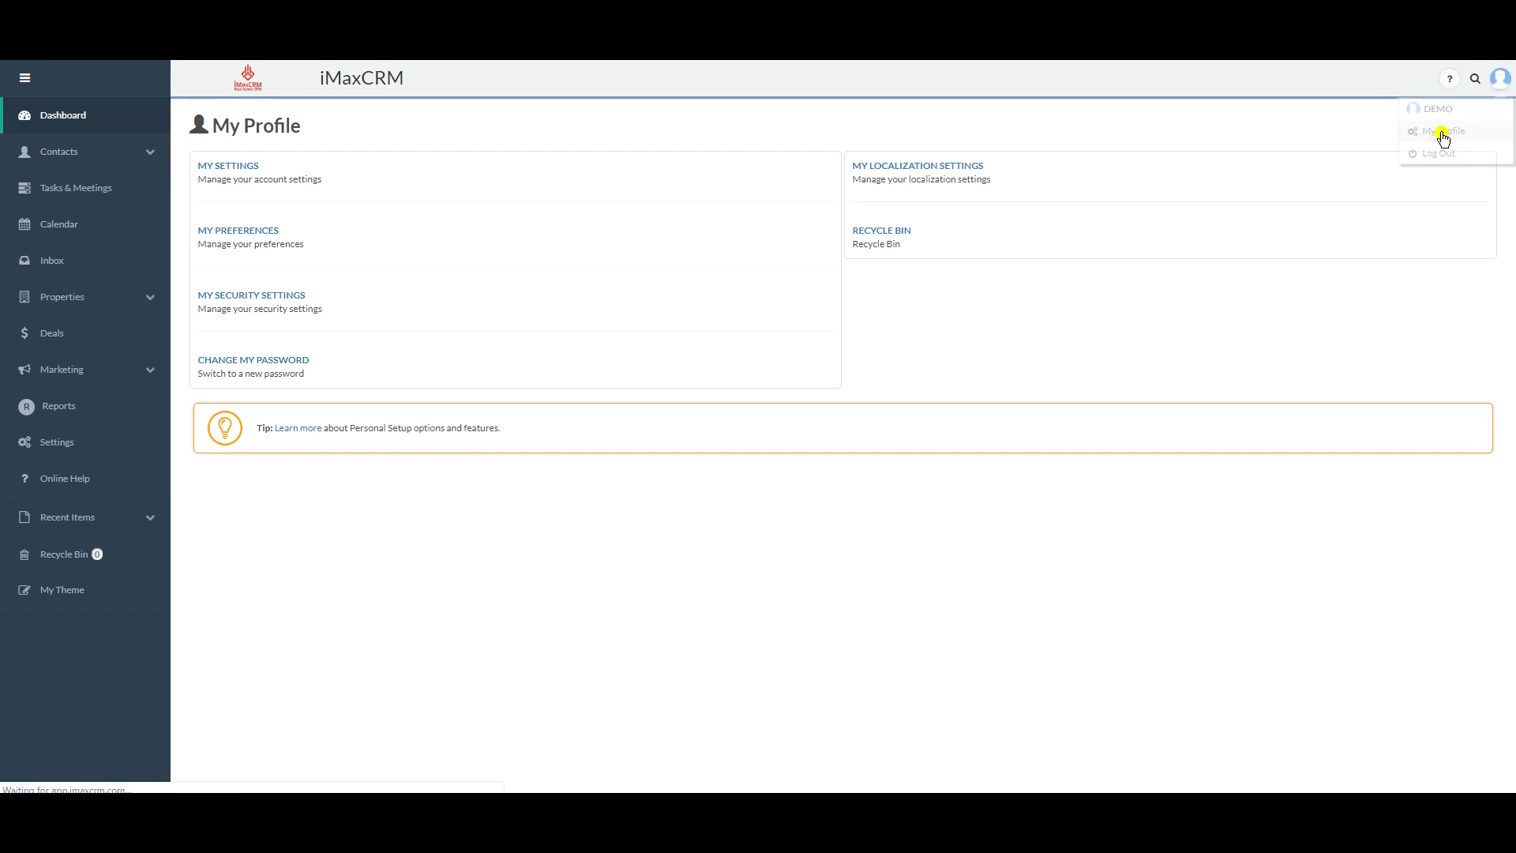
pyautogui.click(240, 168)
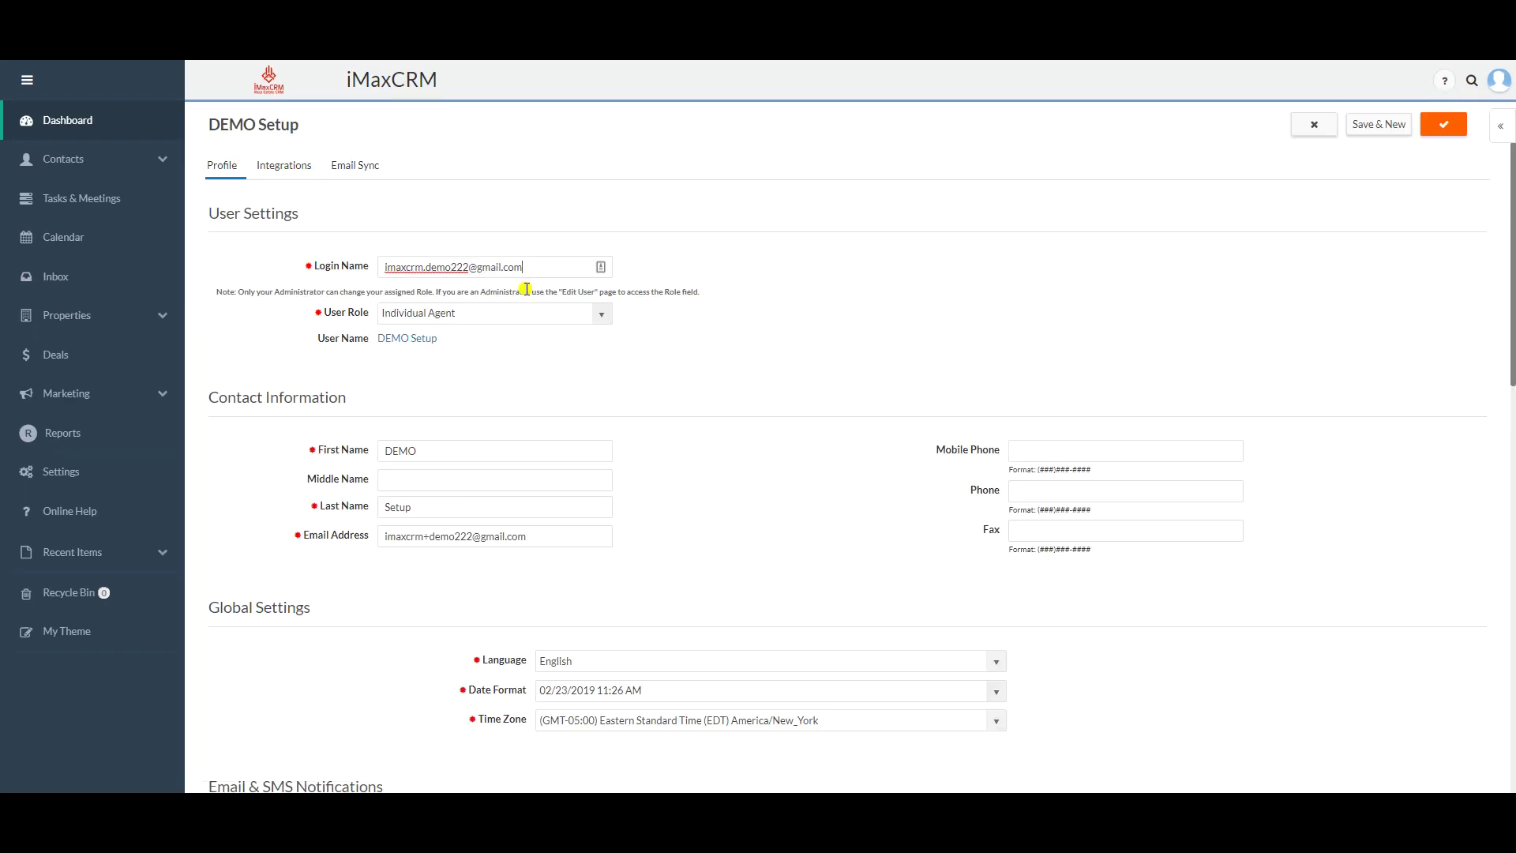
# - Fill in the mobile phone number in the Contact Information section
pyautogui.scroll(-2, 330, 291)
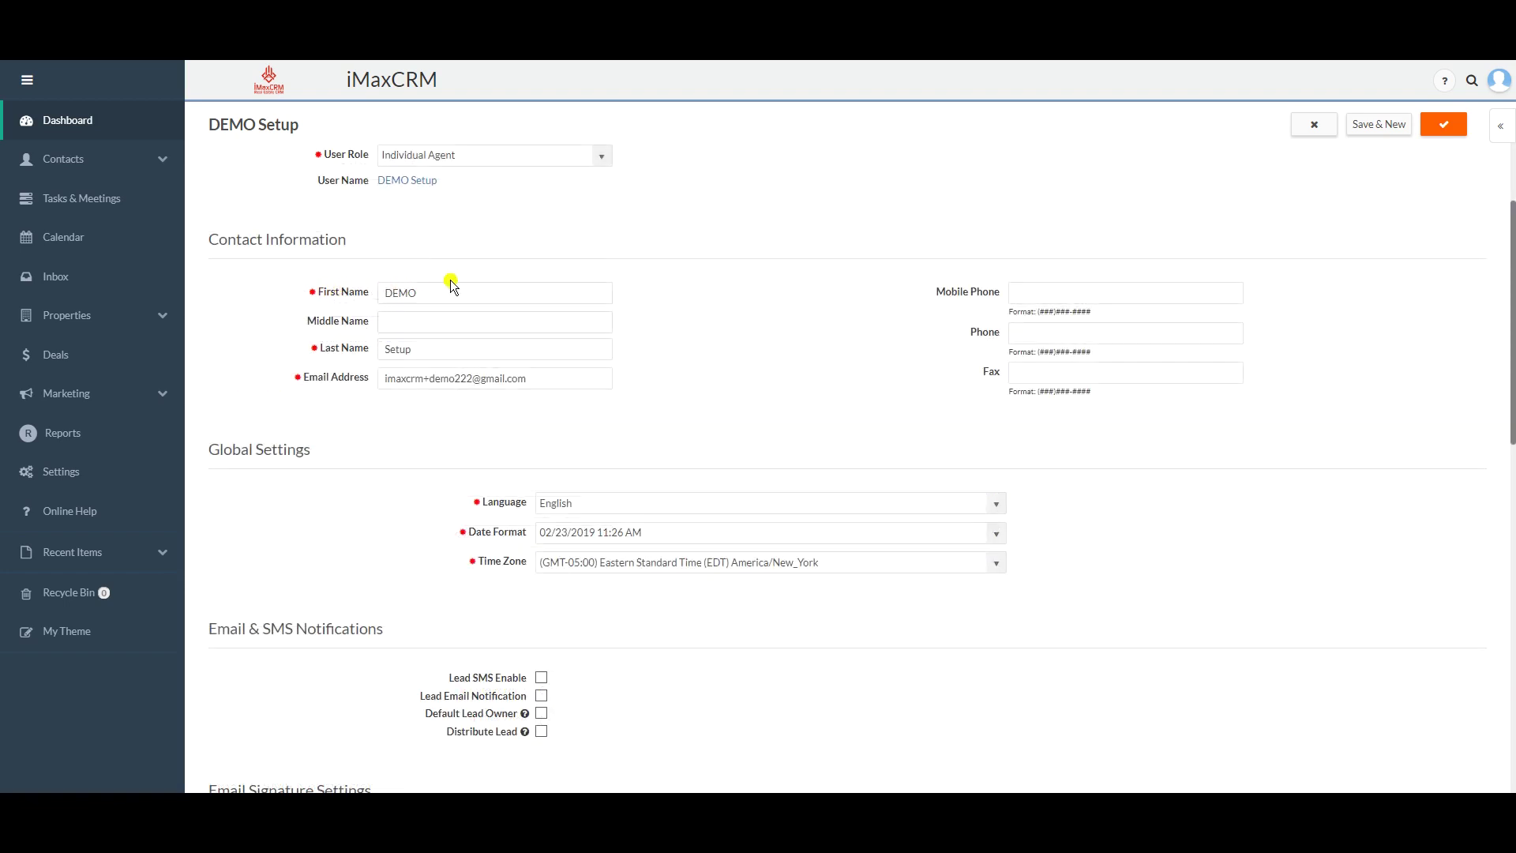
pyautogui.moveTo(463, 292); pyautogui.dragTo(379, 297)
pyautogui.click(426, 350)
pyautogui.click(1023, 296)
pyautogui.write('1234')
pyautogui.write('56')
pyautogui.write('7890')
# - Enable Lead SMS, Lead Email Notification and Default Lead Owner under Email & SMS Notifications, with Distribute Lead off
pyautogui.scroll(-2, 505, 405)
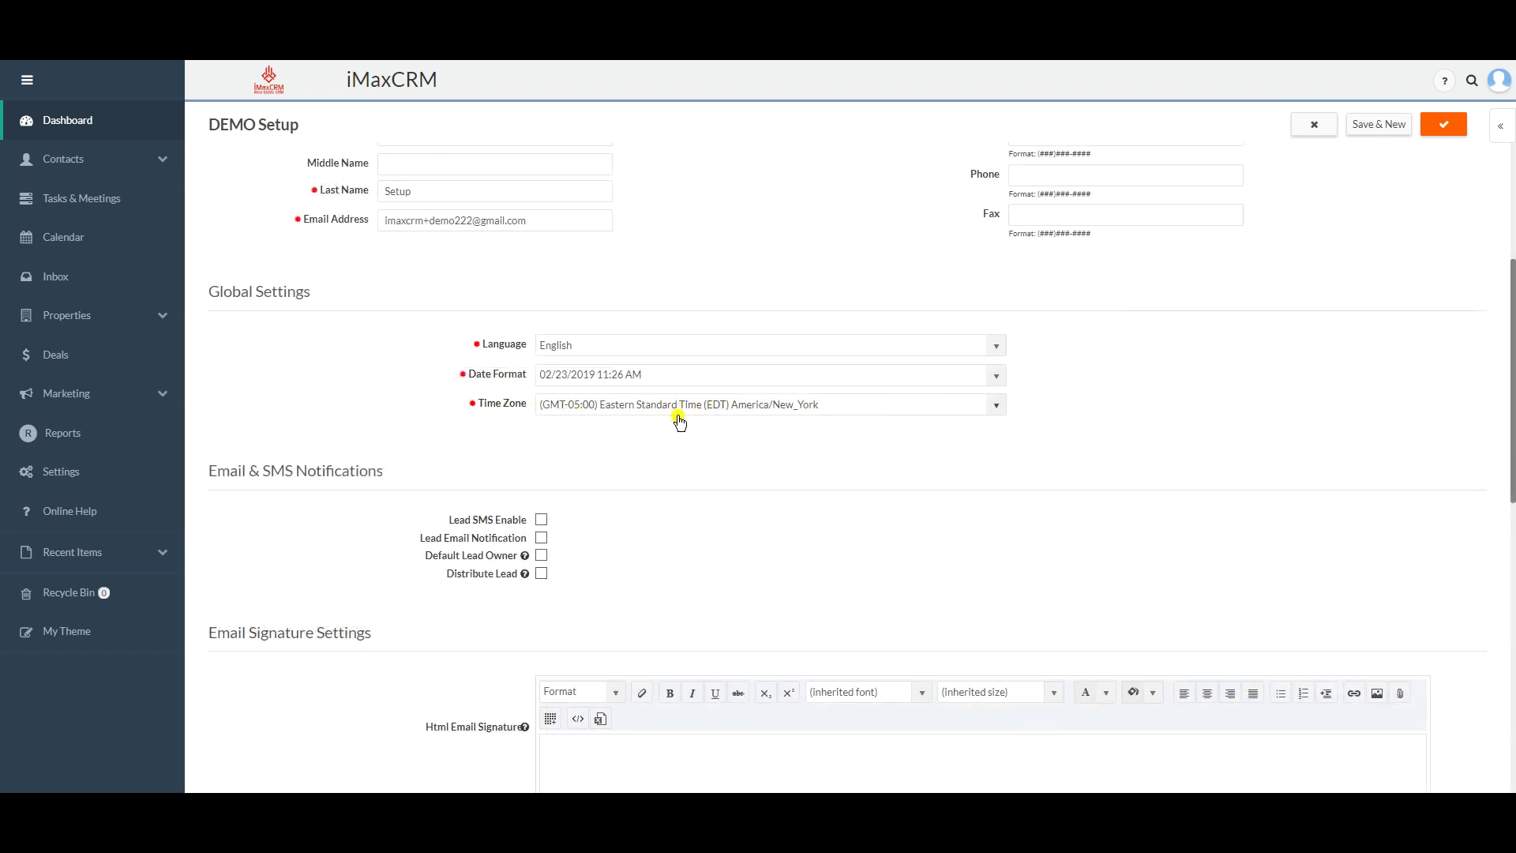
pyautogui.scroll(-3, 654, 395)
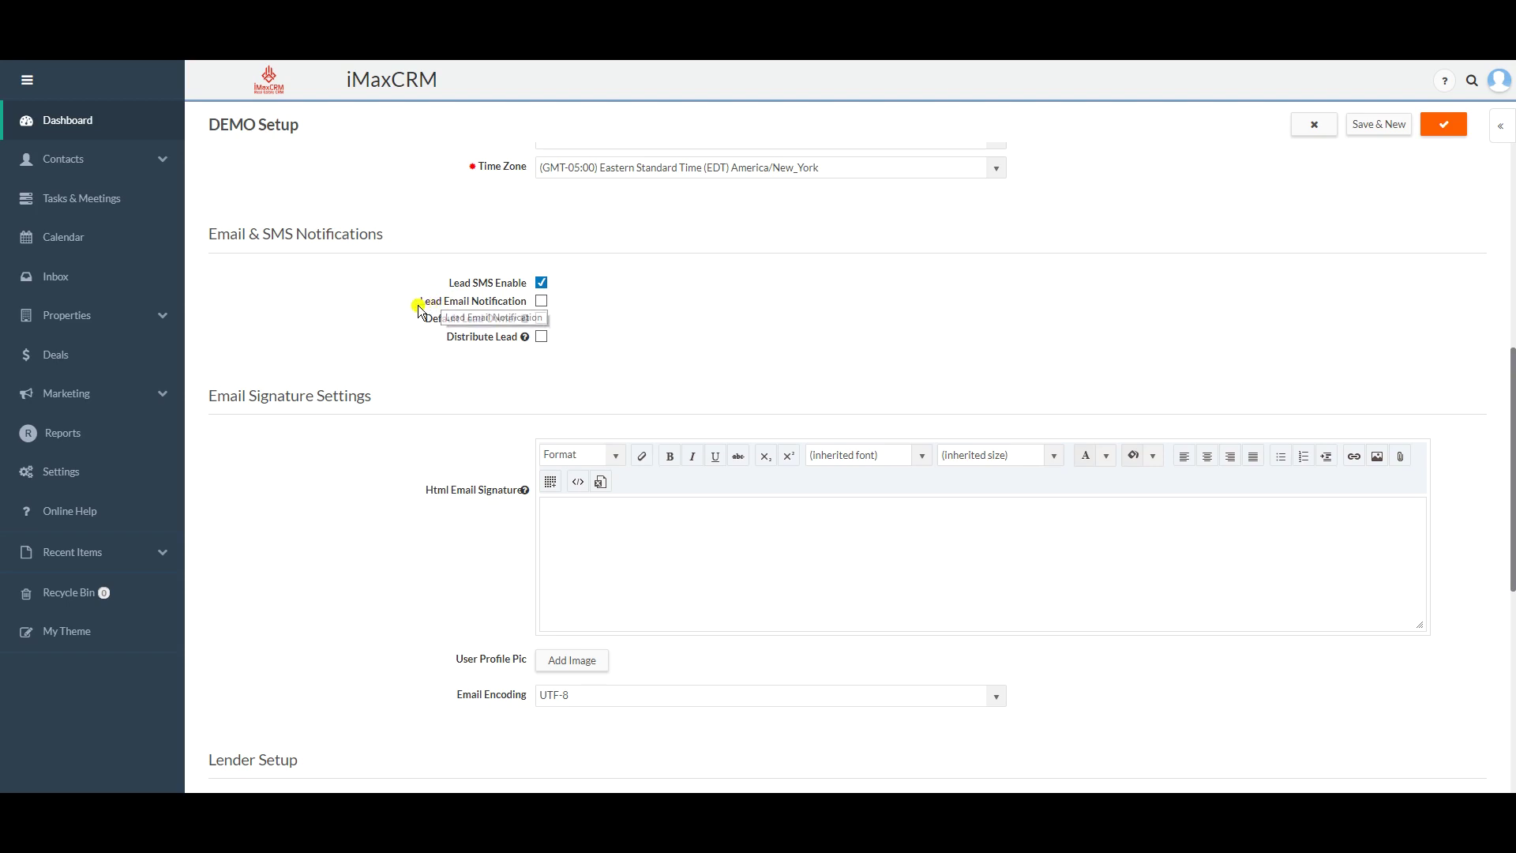
pyautogui.click(542, 302)
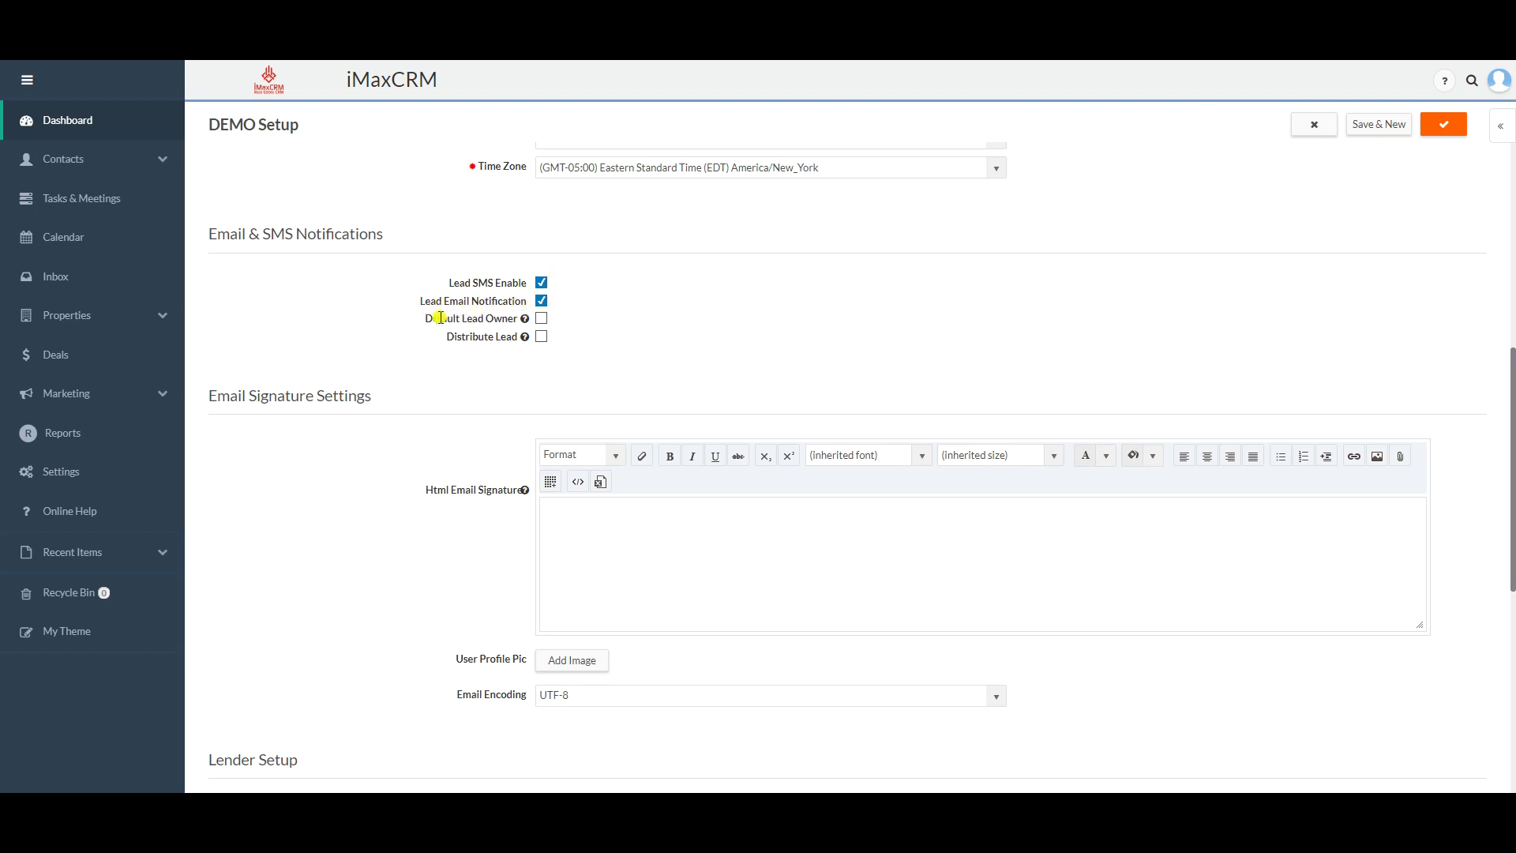
pyautogui.click(542, 319)
pyautogui.click(542, 338)
# - Write an HTML email signature with "Sincerely,", the agent's first name, Phone, Brokerage, "asdfas" and "asdf" on separate lines, and save the settings
pyautogui.scroll(-1, 654, 222)
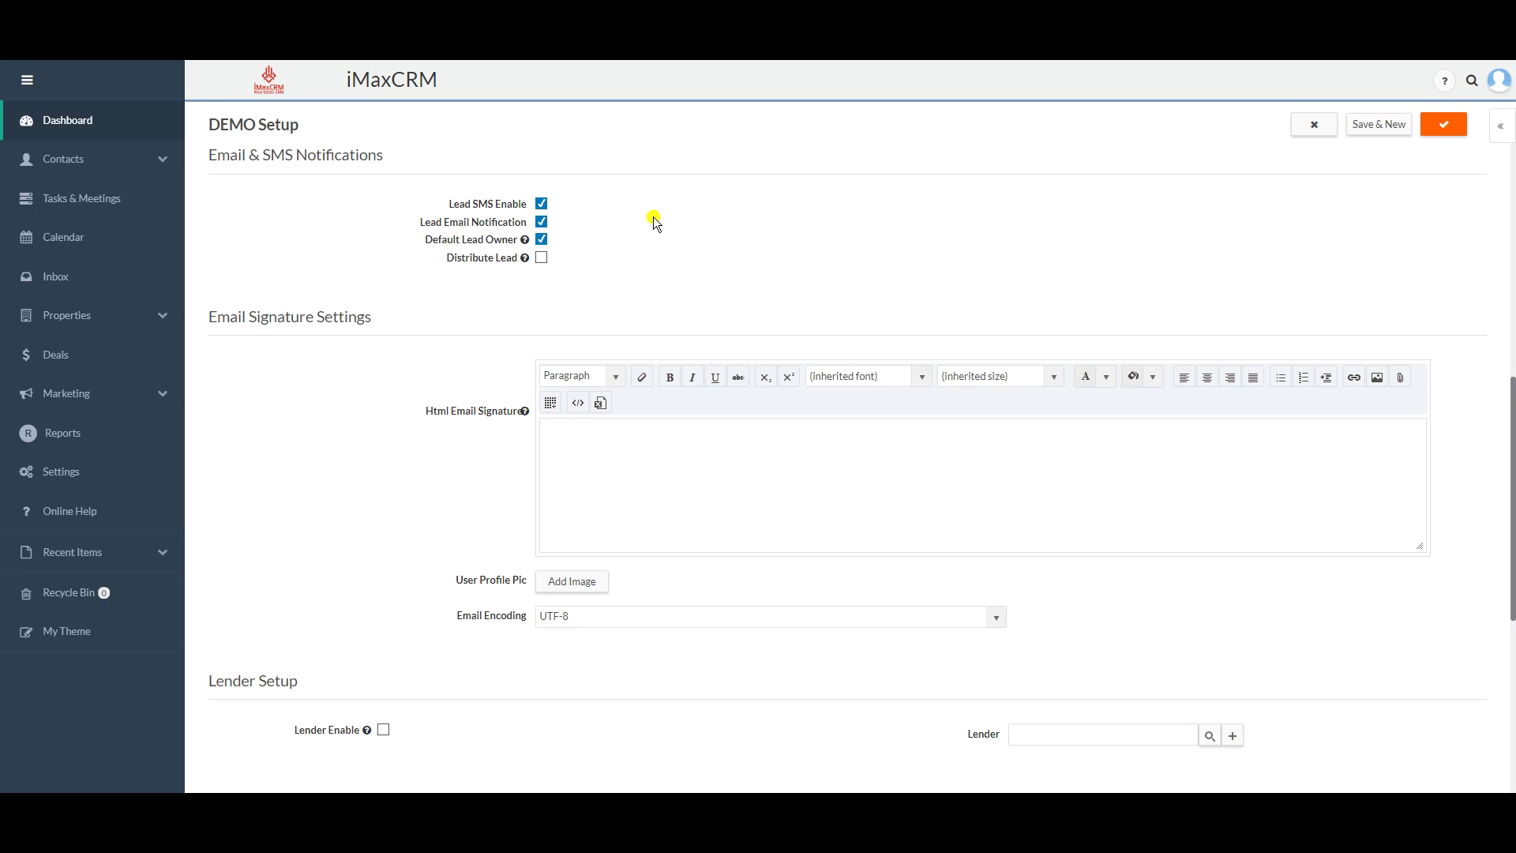
pyautogui.write('SincerelyStephenPhione')
pyautogui.press('Return')
pyautogui.write('Brokerage')
pyautogui.press('Return')
pyautogui.write('a')
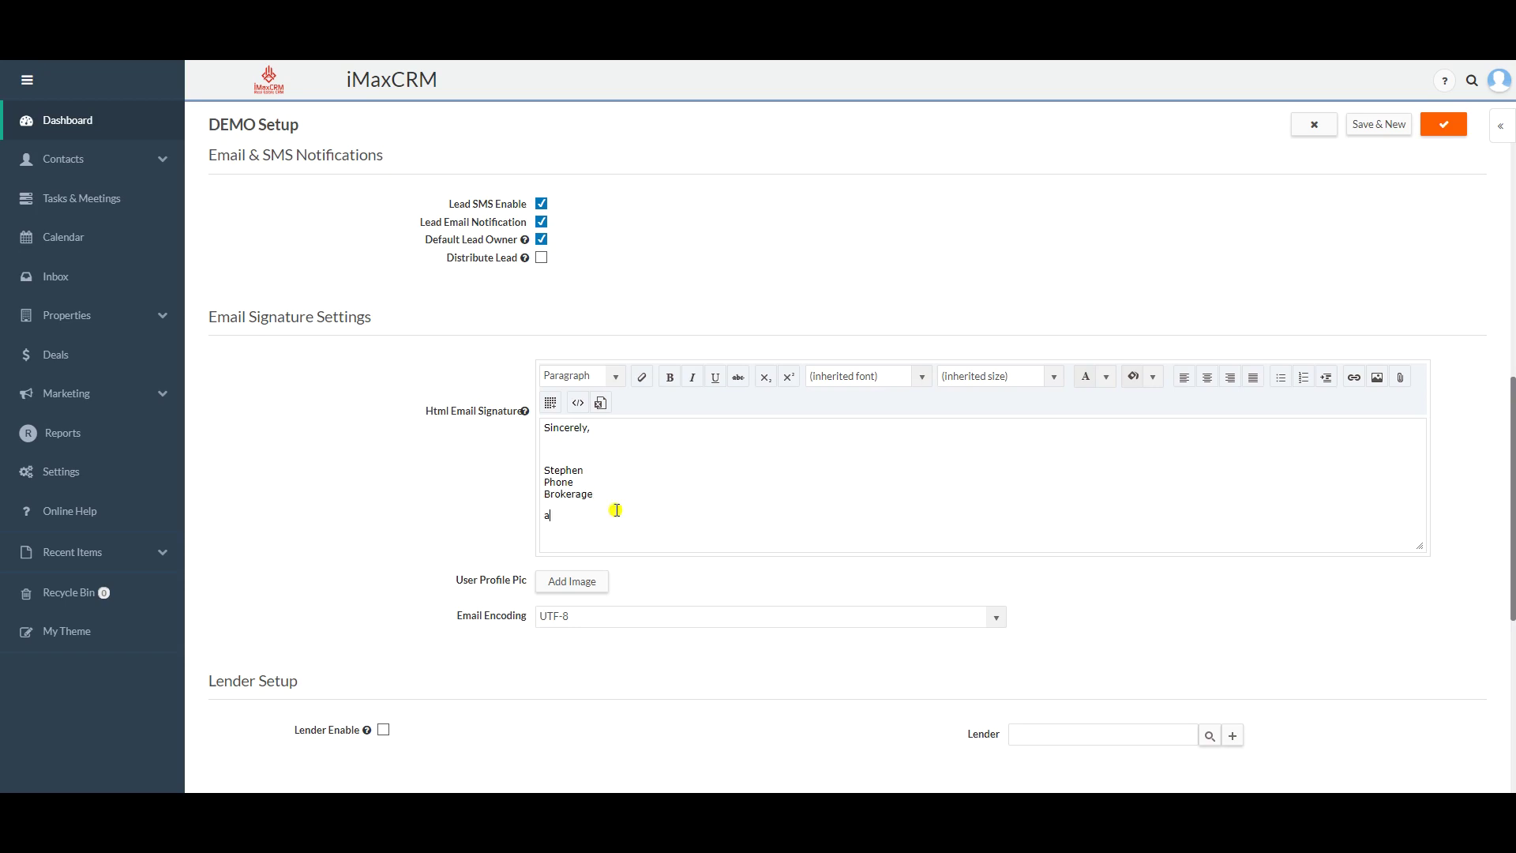
pyautogui.write('sdfas')
pyautogui.press('Return')
pyautogui.write('asdf')
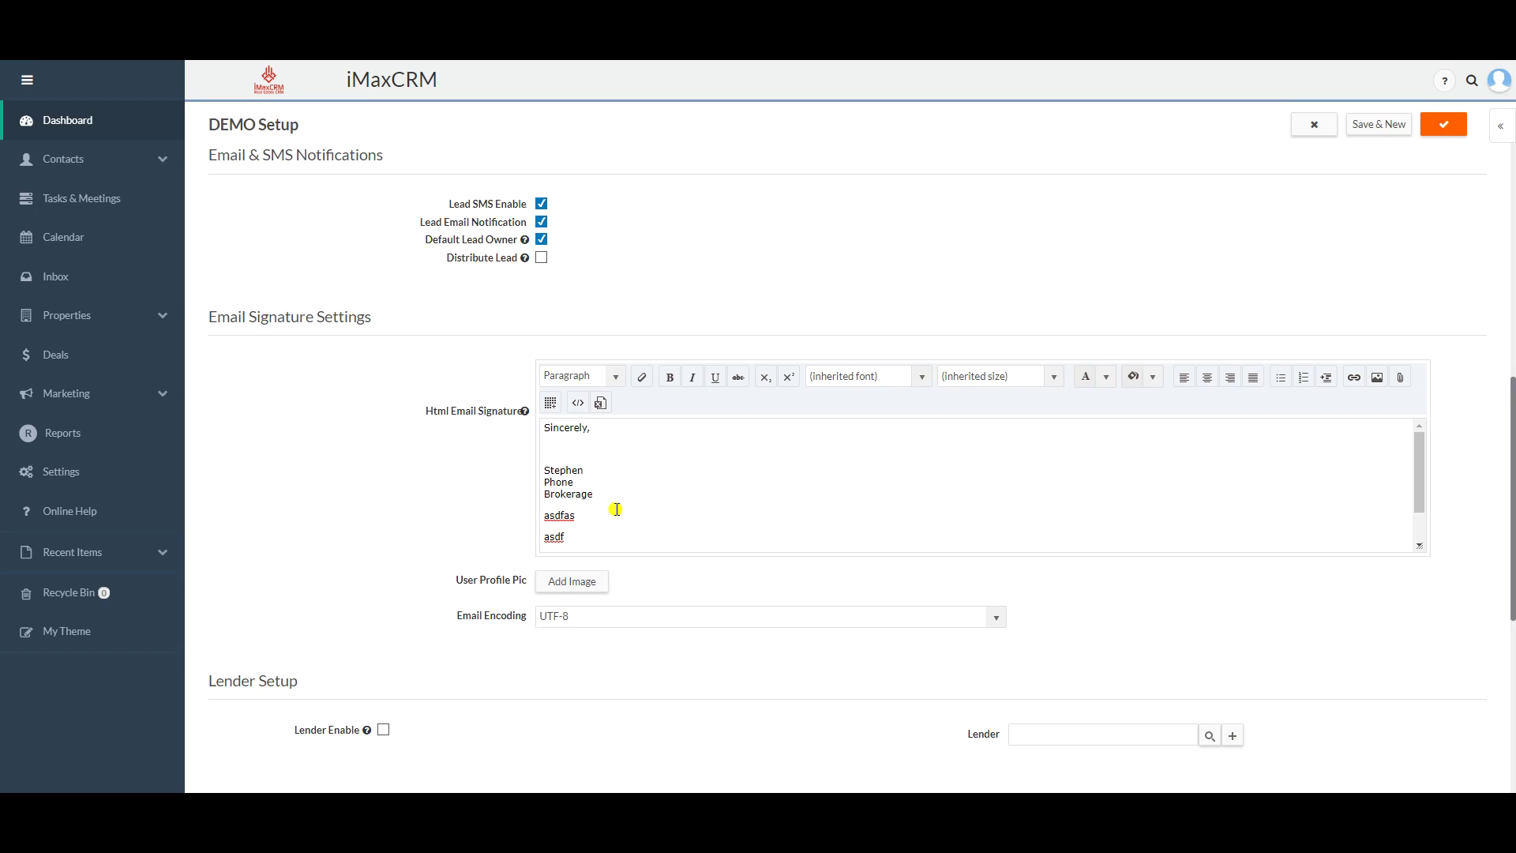
pyautogui.click(1465, 126)
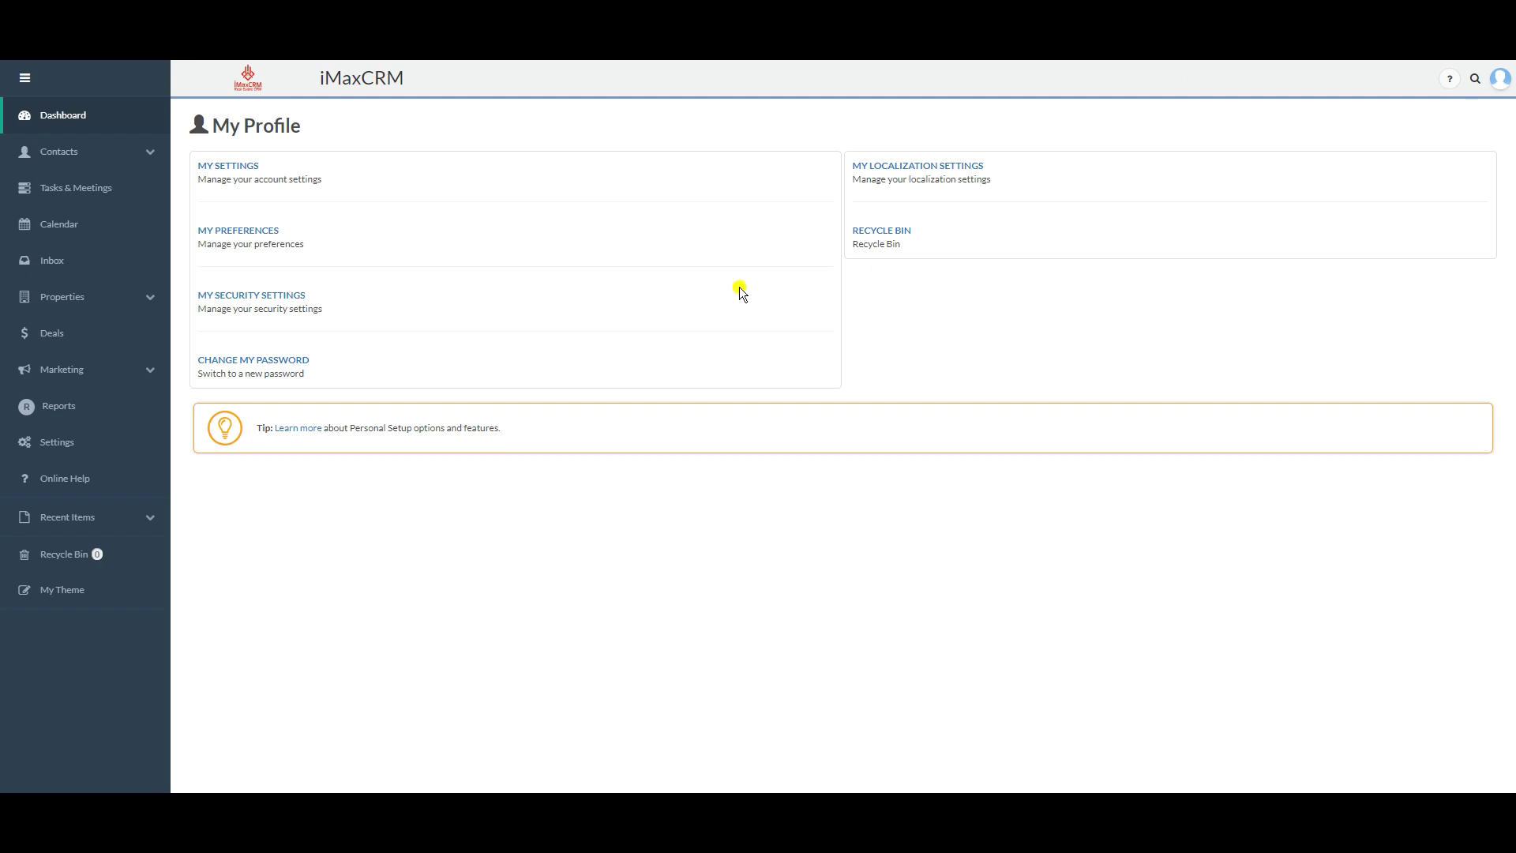
# - Create a new document in the Marketing document library with the label "Profile Image"
pyautogui.click(97, 374)
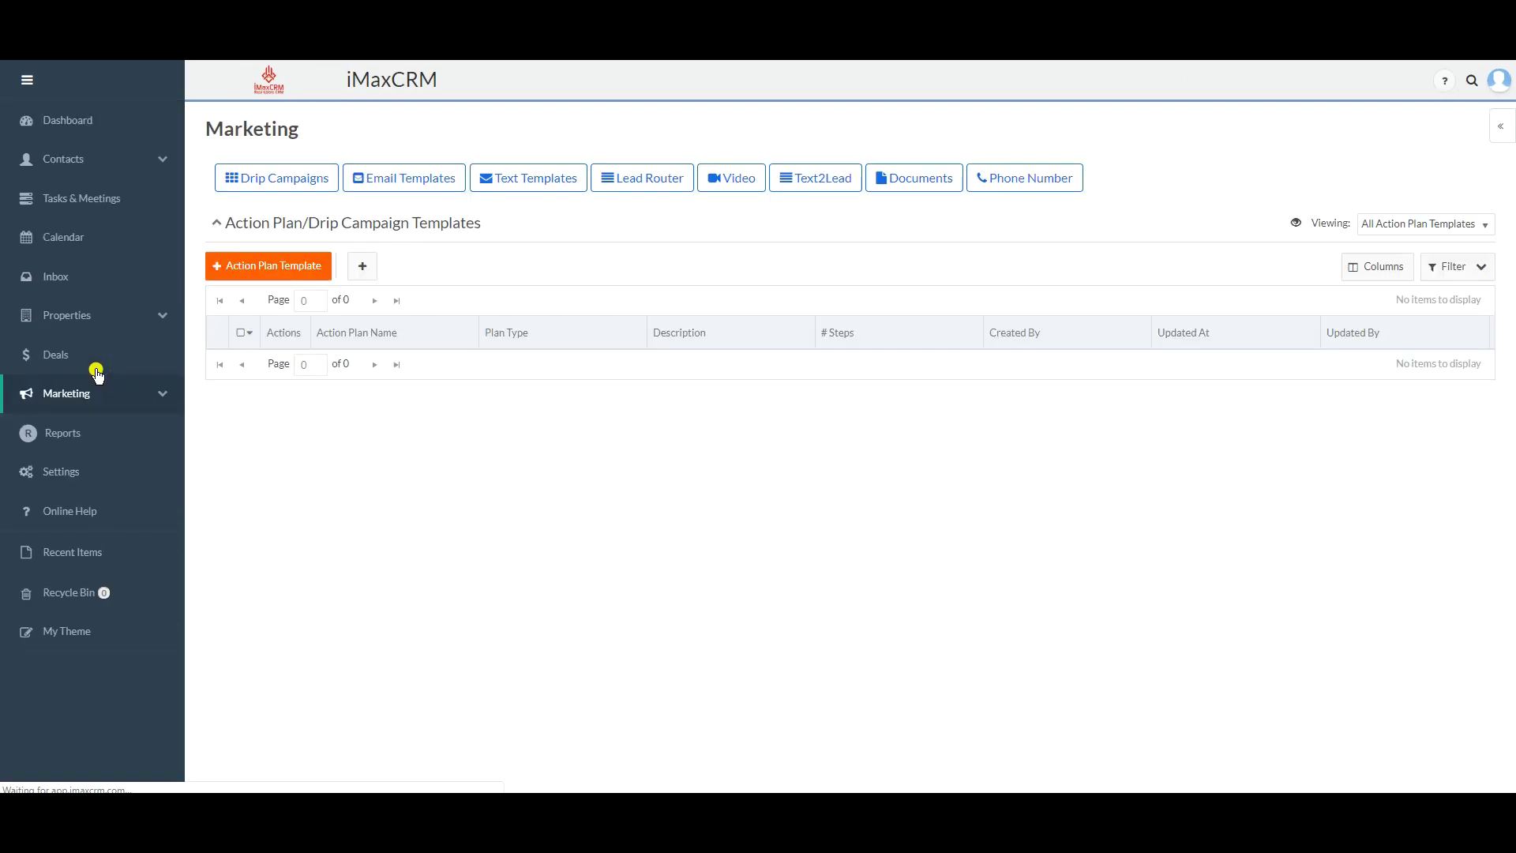
pyautogui.click(884, 180)
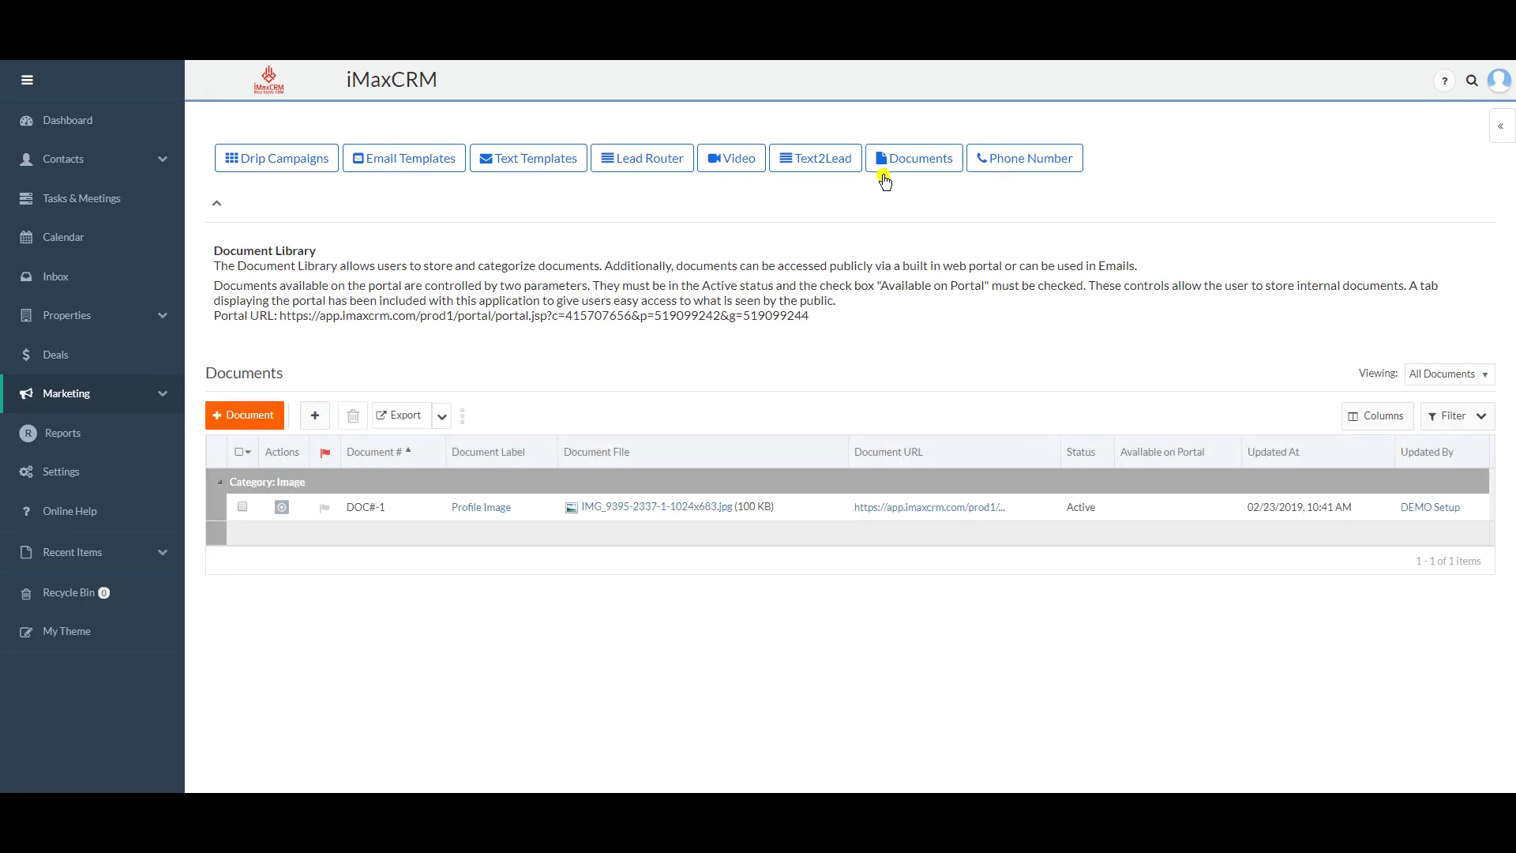
pyautogui.click(222, 415)
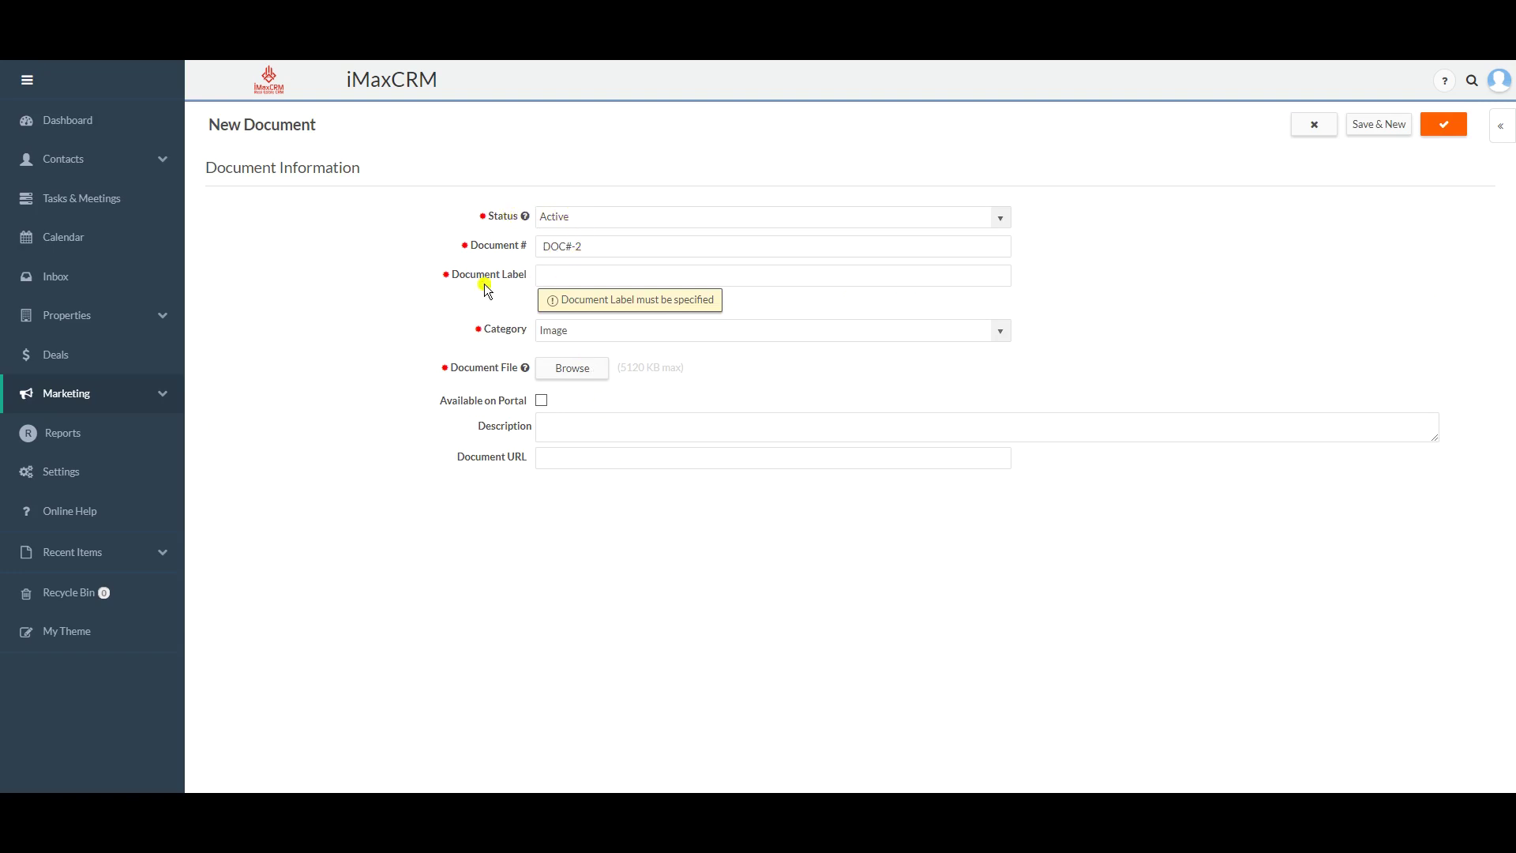
pyautogui.click(567, 280)
pyautogui.write('Profile Image')
# - Attach IMG_1331 (Custom) from the Rosa photos folder as the document file and save the document
pyautogui.click(583, 371)
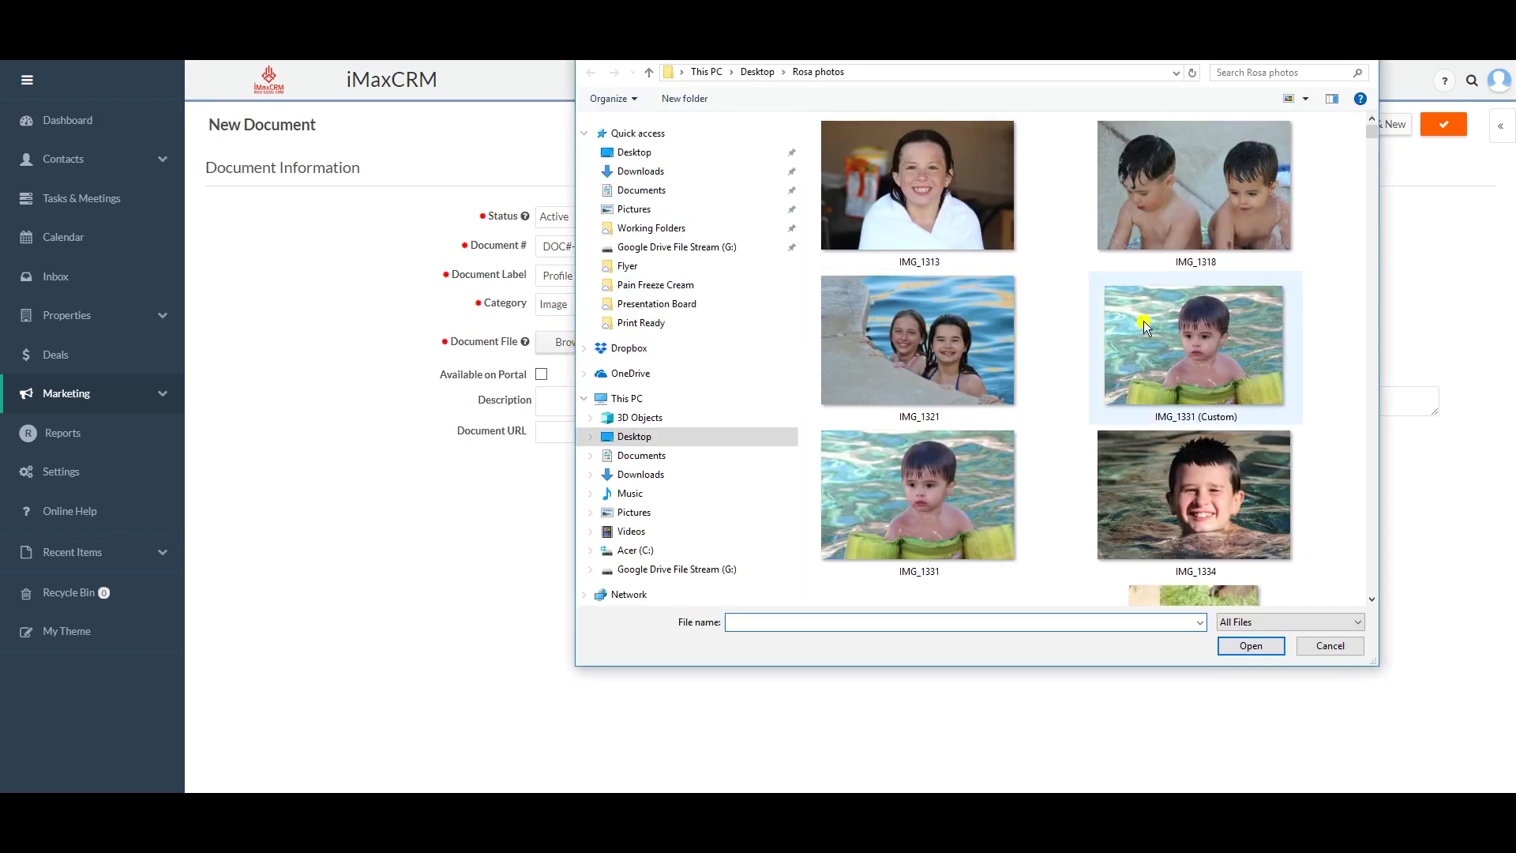
pyautogui.click(1162, 330)
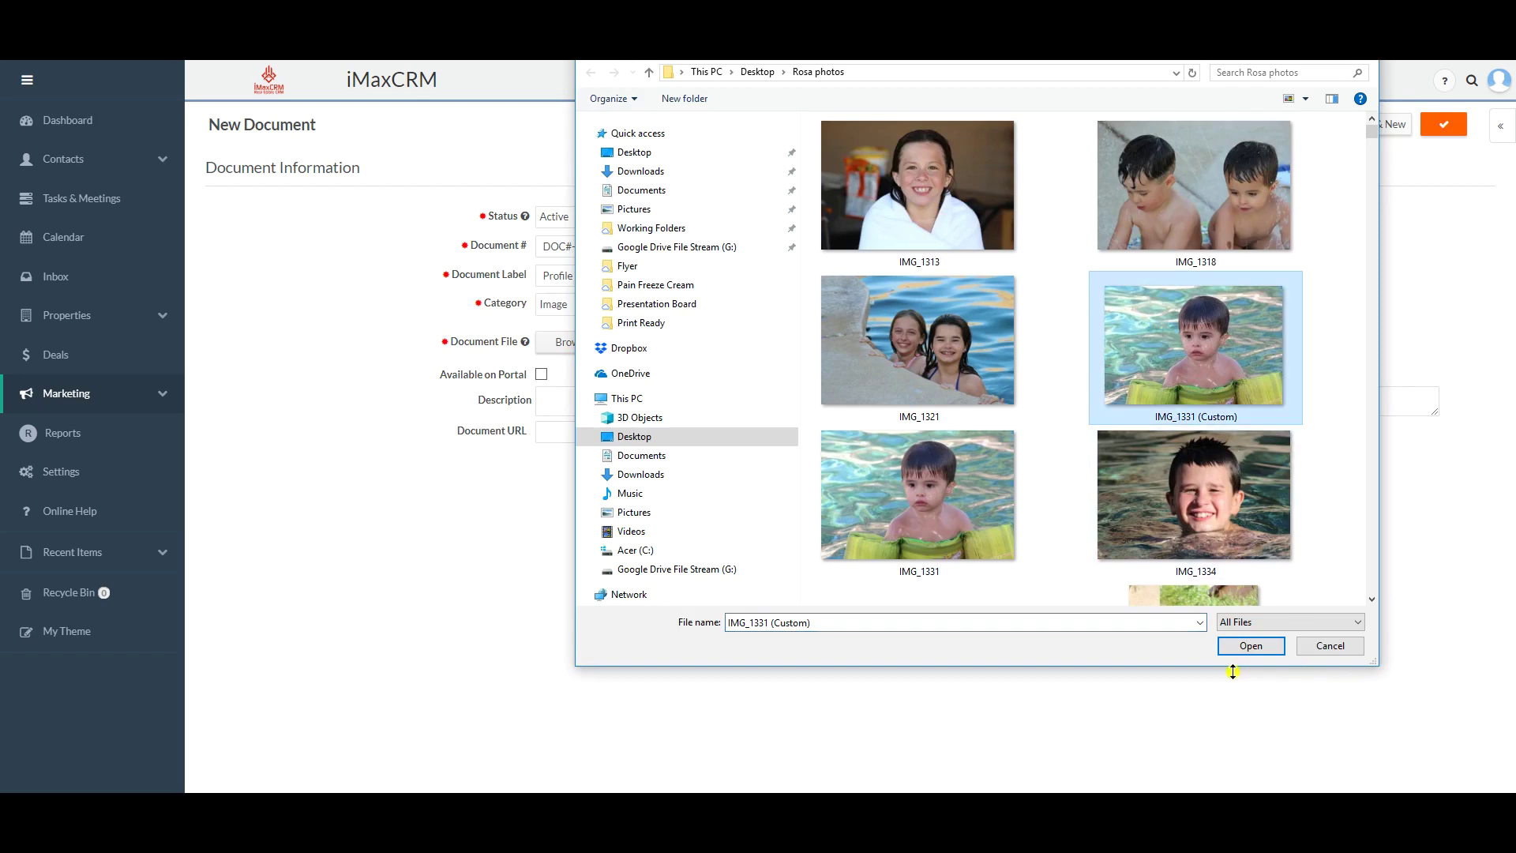
pyautogui.click(1238, 646)
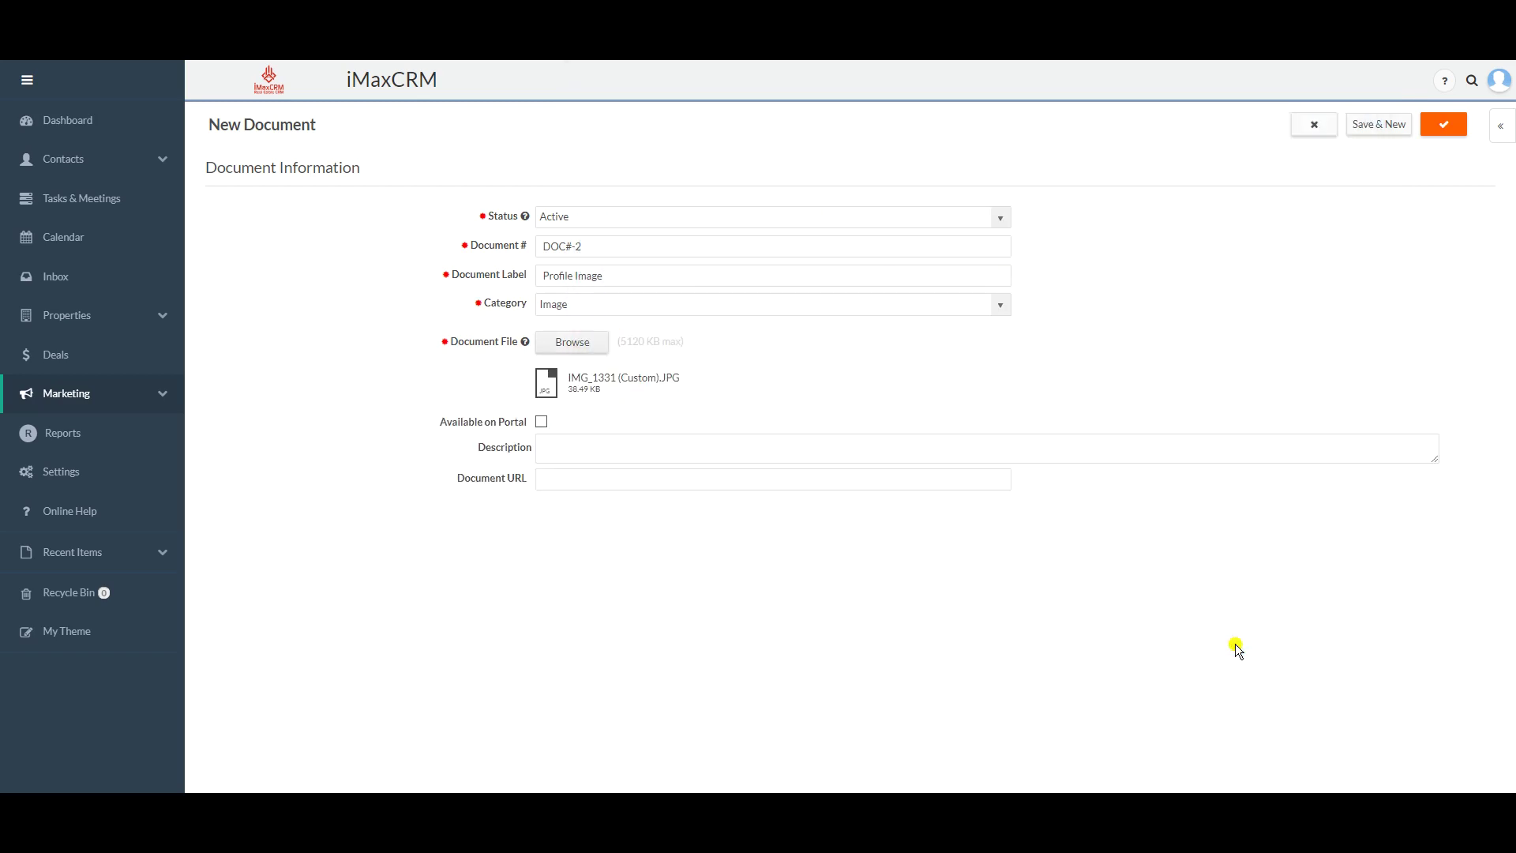
pyautogui.click(1438, 124)
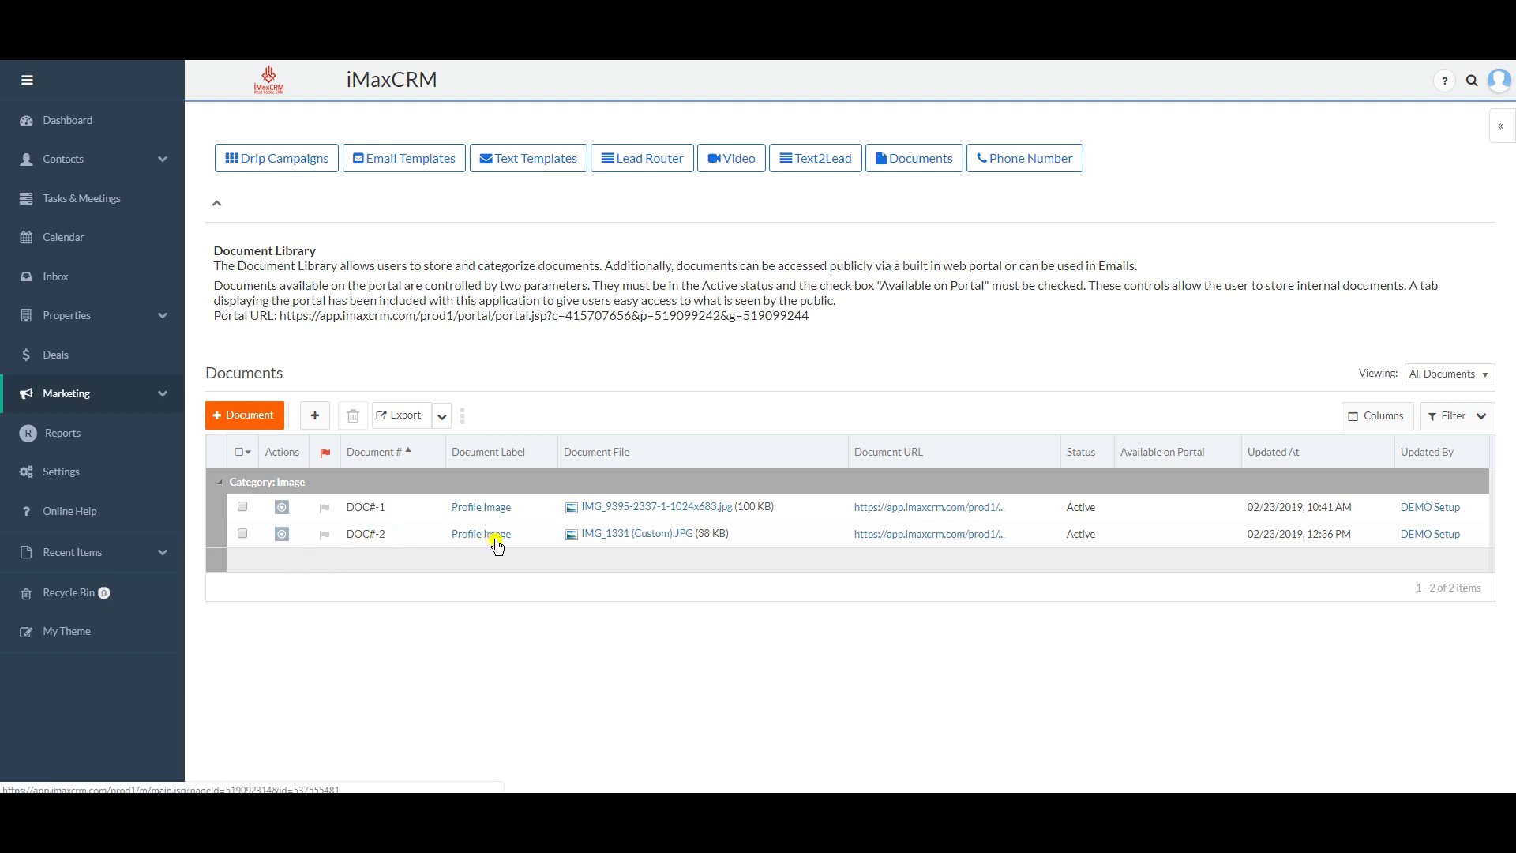
# - Preview the IMG_1331 (Custom).JPG file of DOC#-2, copy its web address and close the preview
pyautogui.click(639, 534)
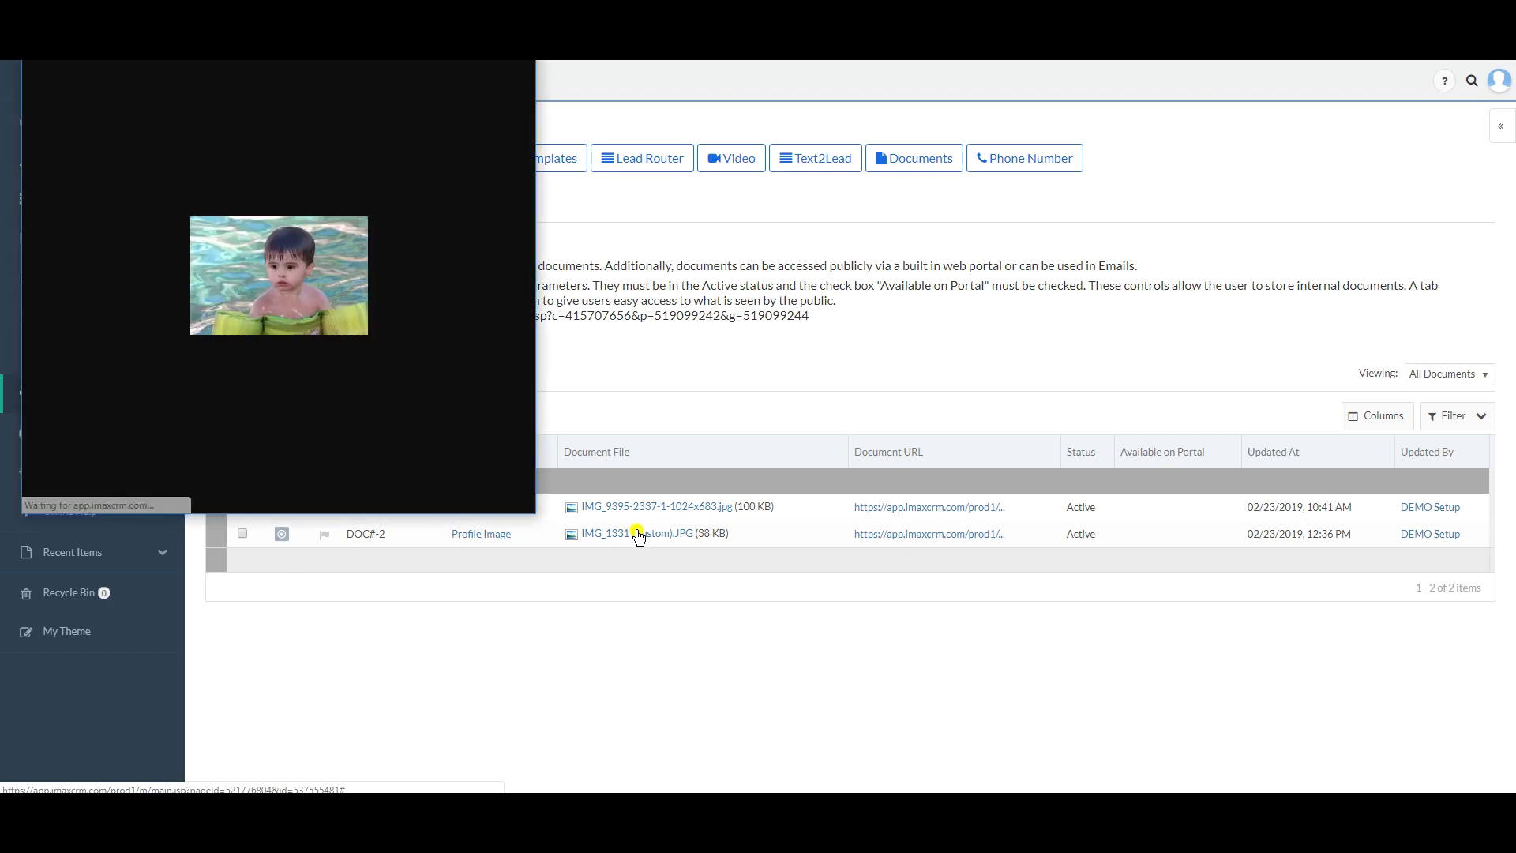
pyautogui.moveTo(242, 8); pyautogui.dragTo(324, 144)
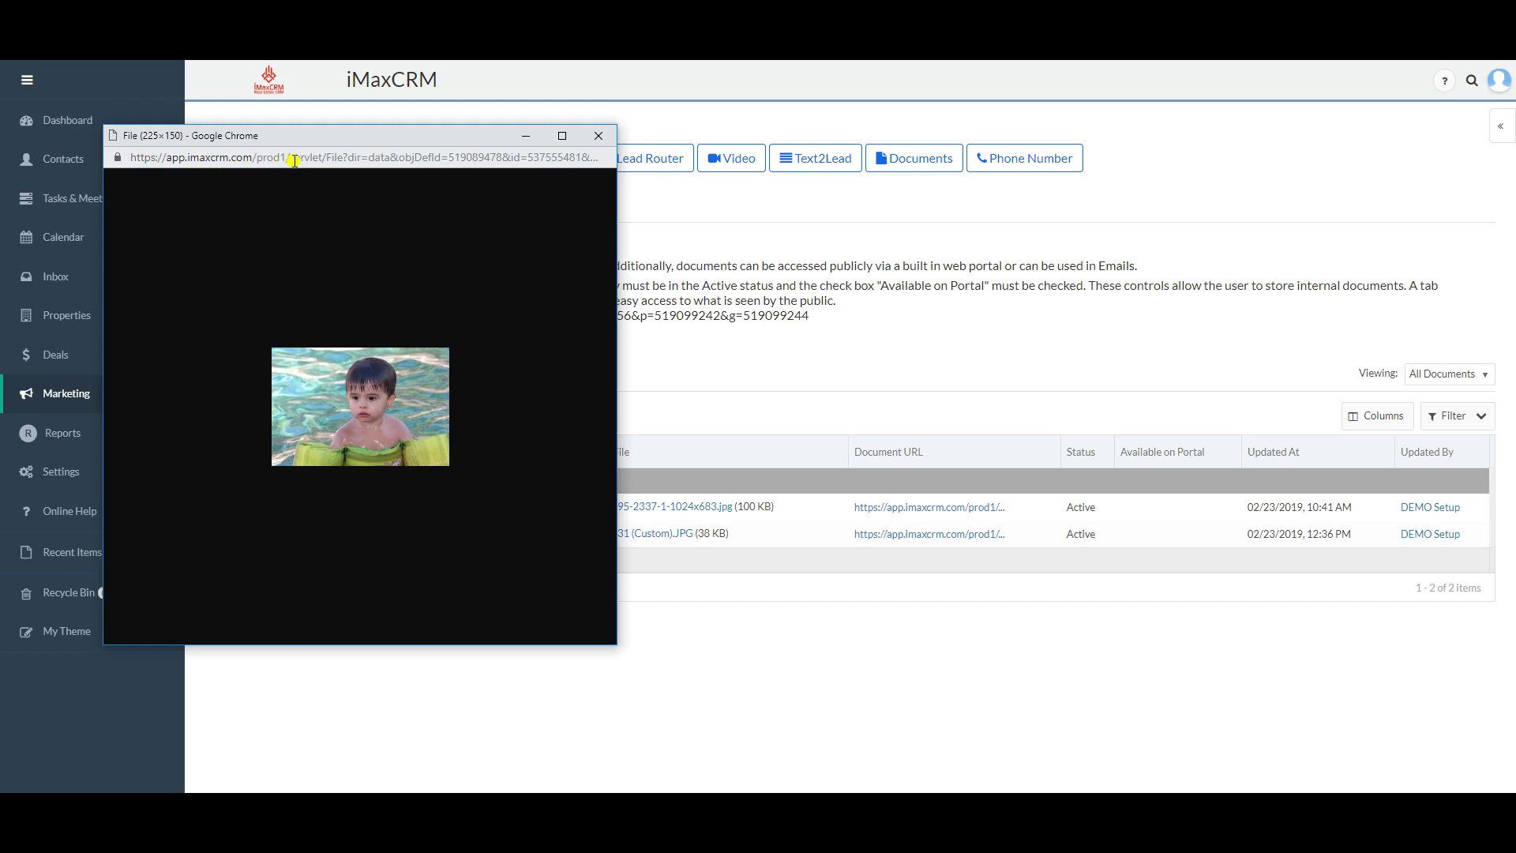
pyautogui.click(391, 158)
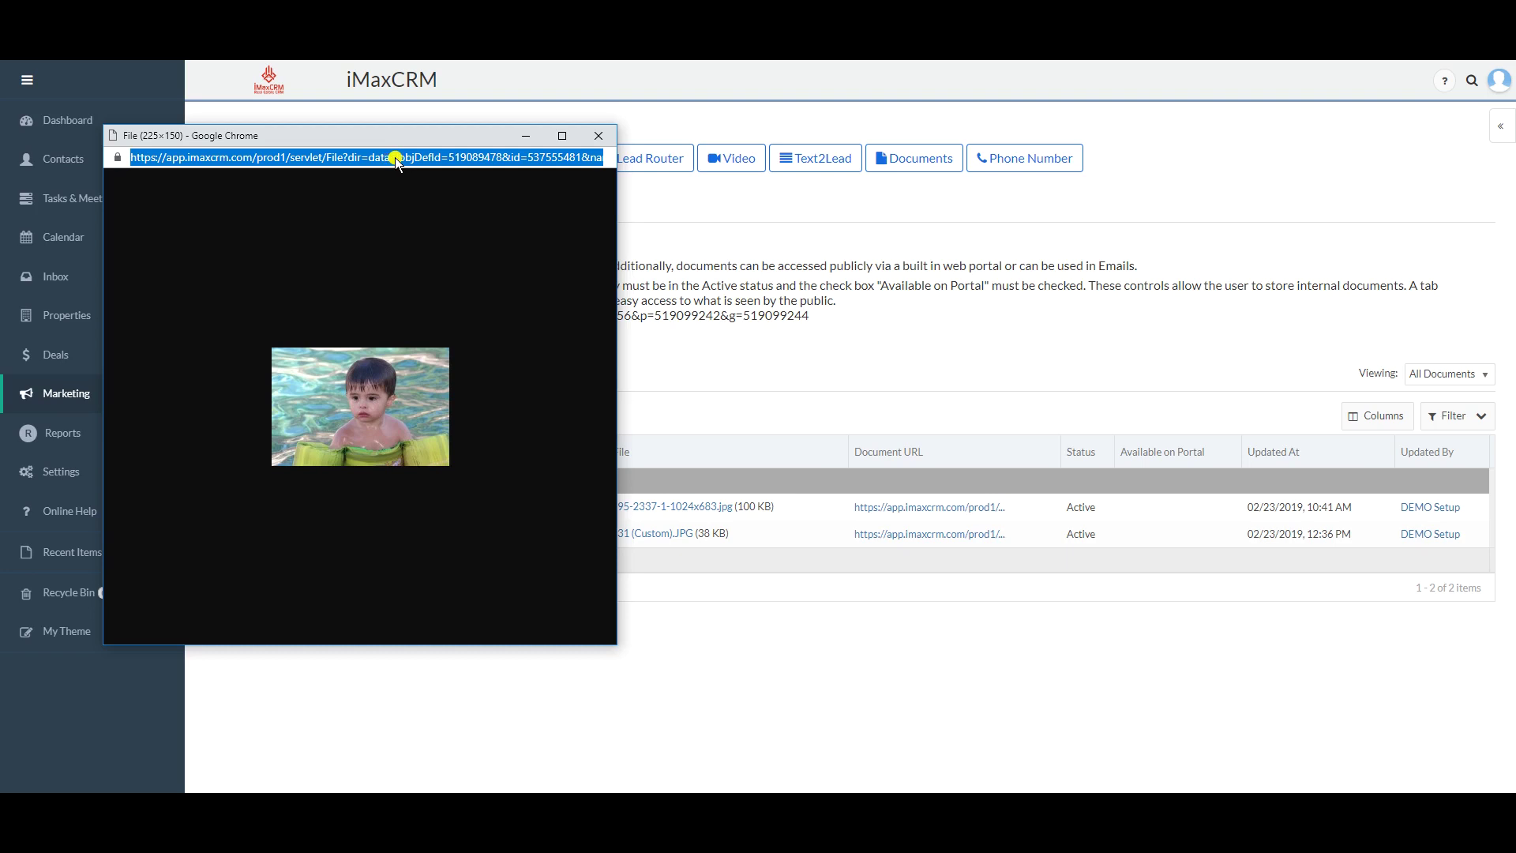
pyautogui.rightClick(395, 158)
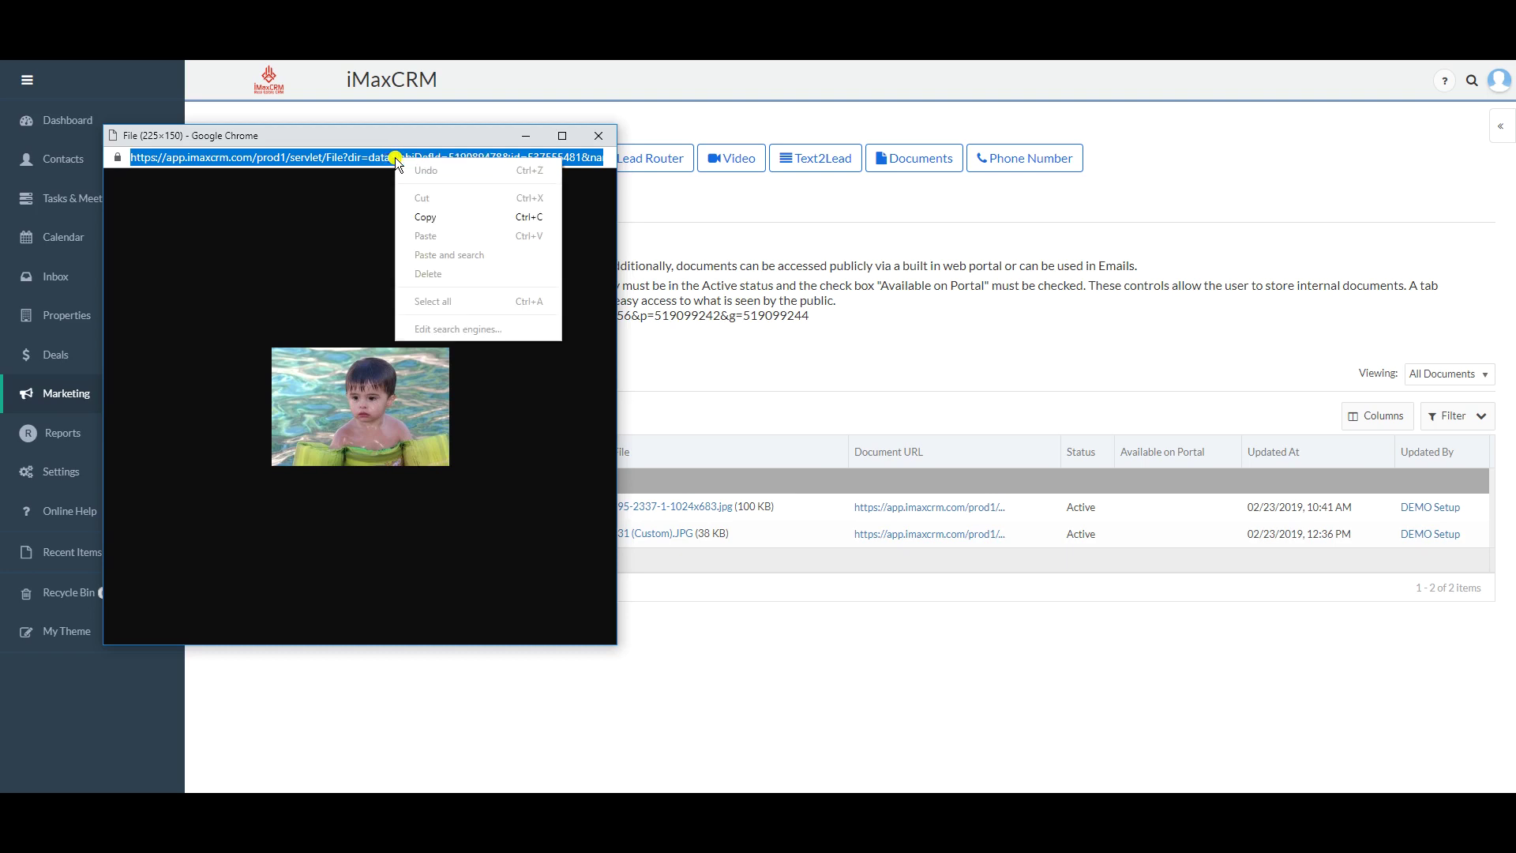
pyautogui.click(416, 218)
pyautogui.click(598, 136)
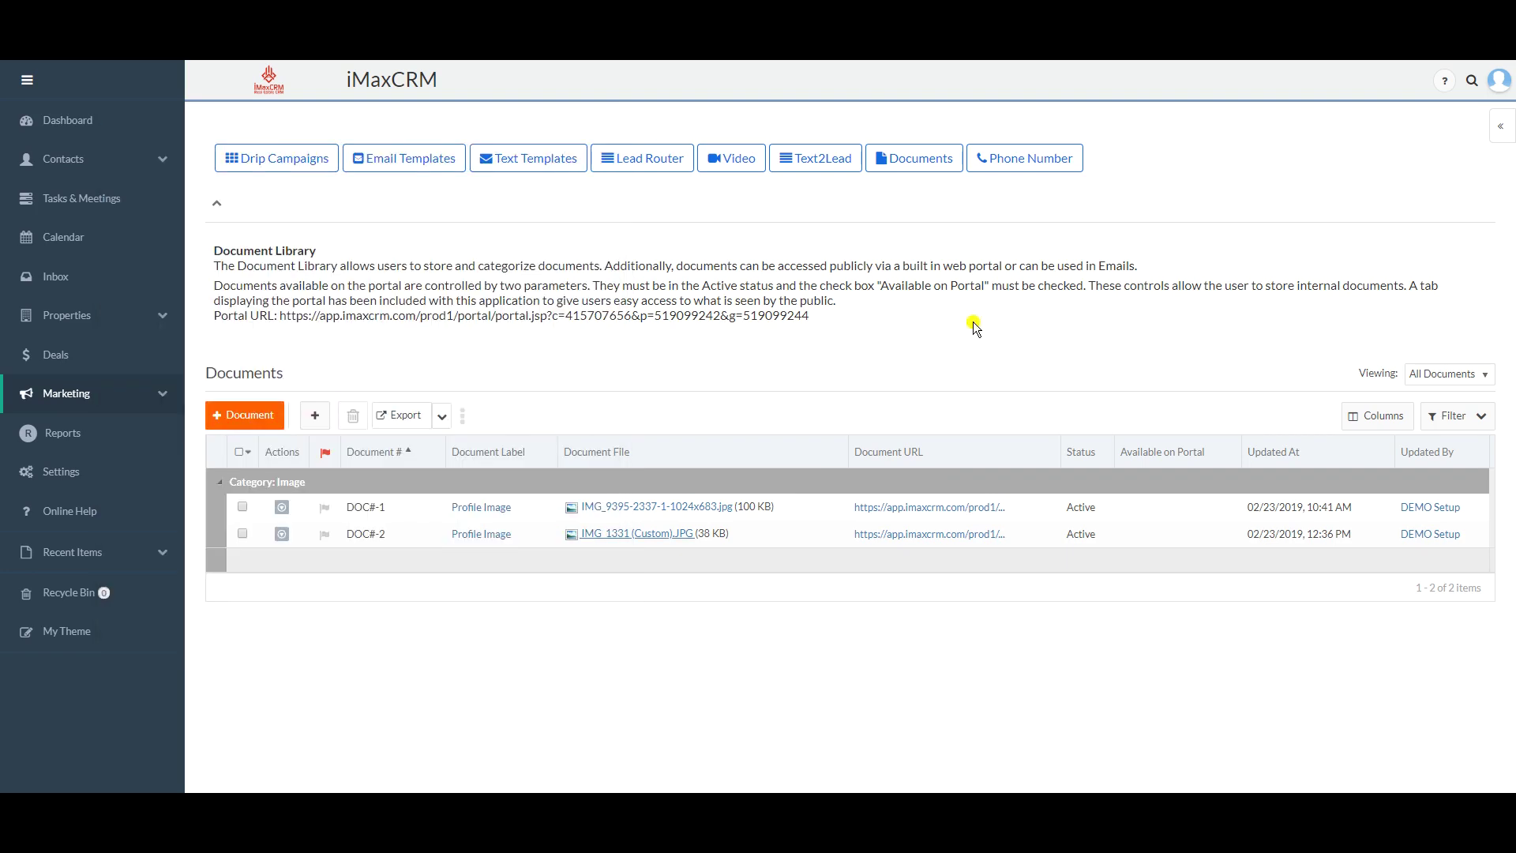
# - Return to the account settings through the user's profile
pyautogui.click(1492, 87)
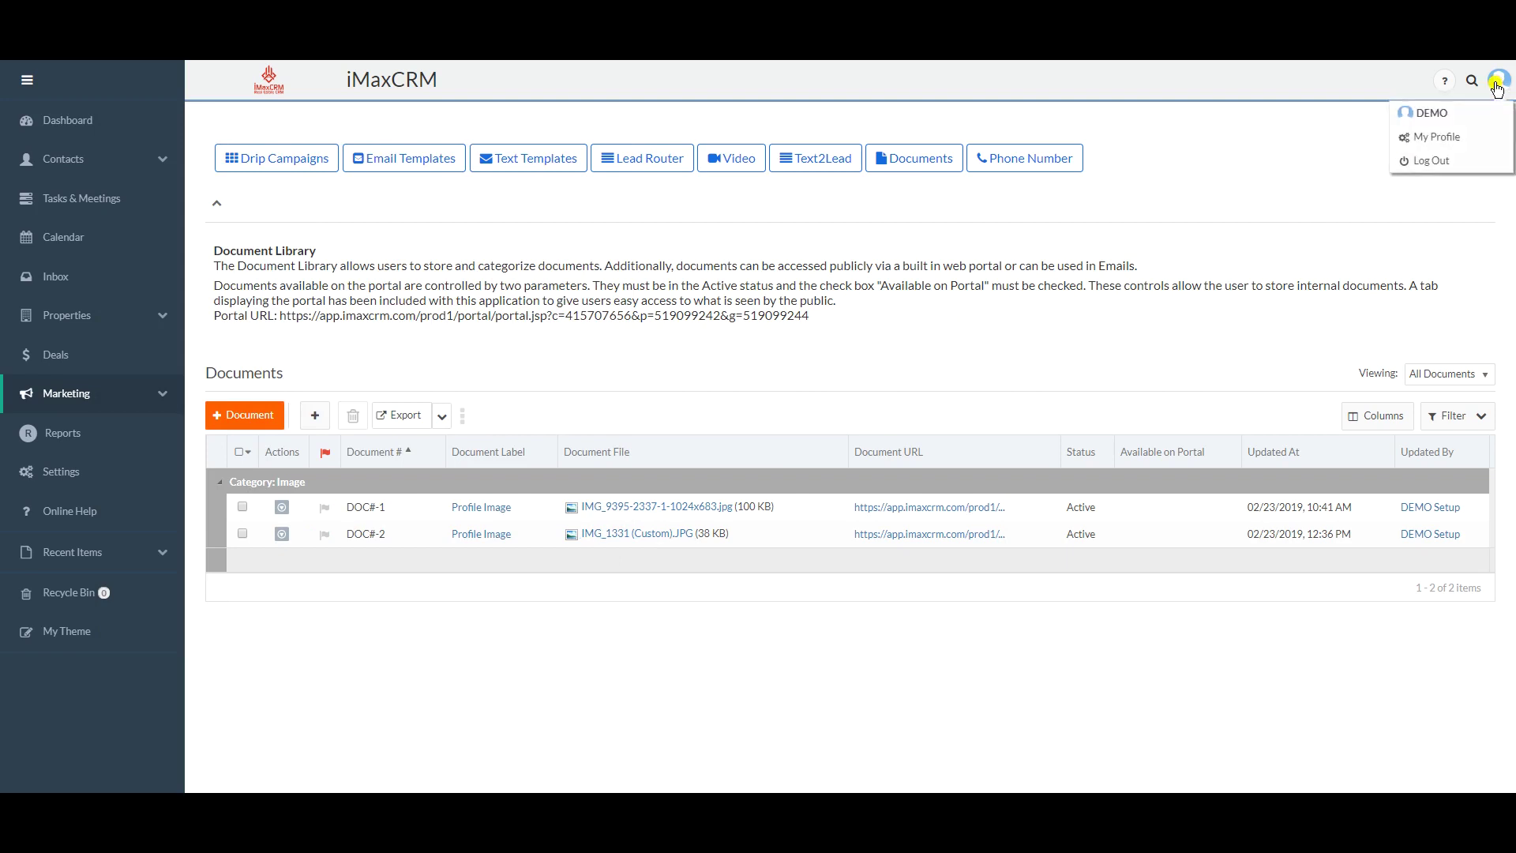
pyautogui.click(1442, 137)
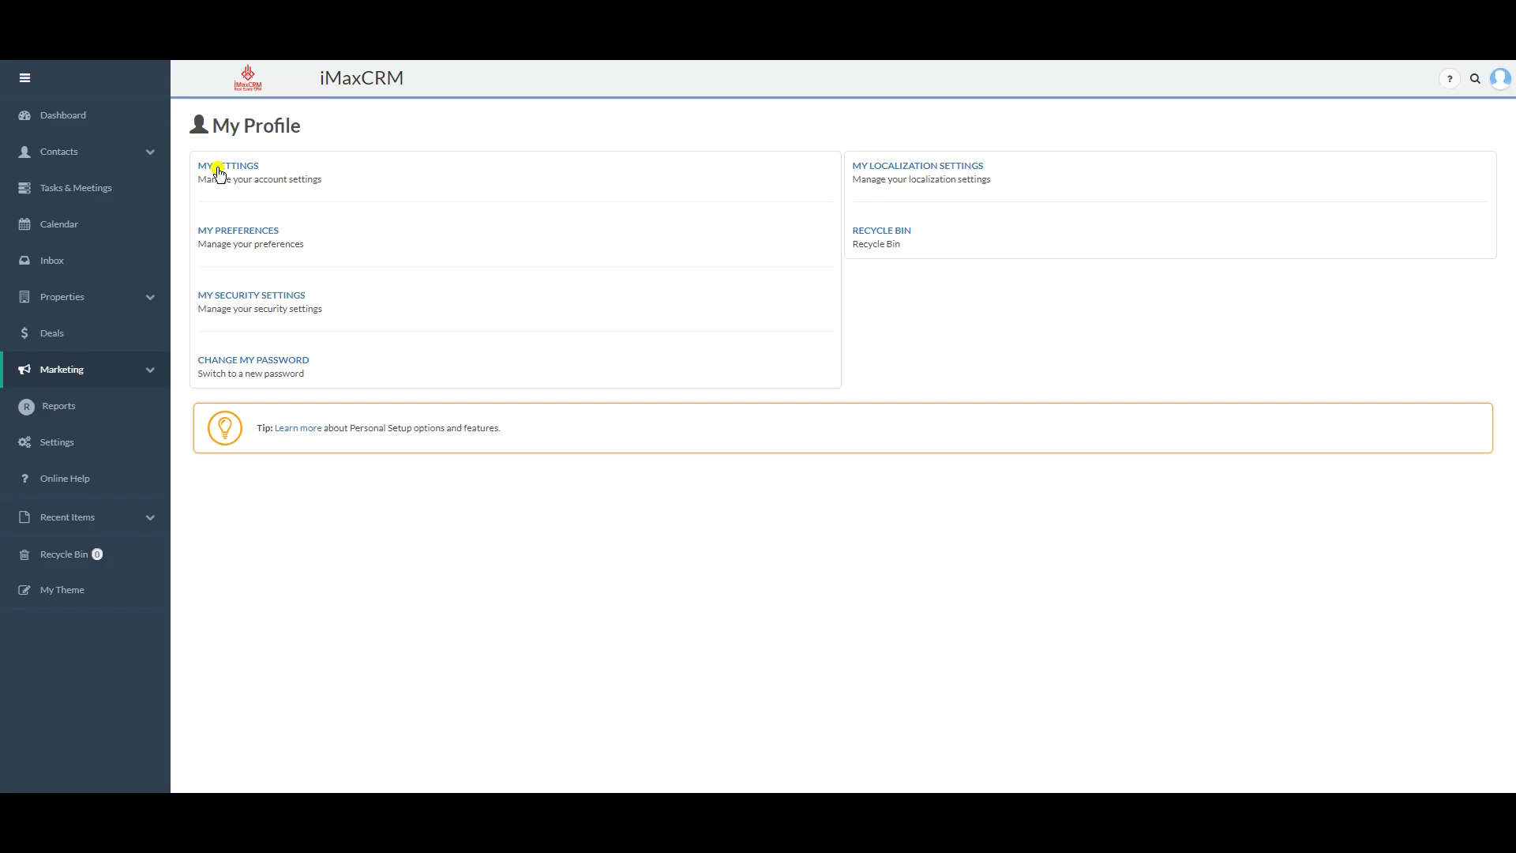
pyautogui.click(219, 168)
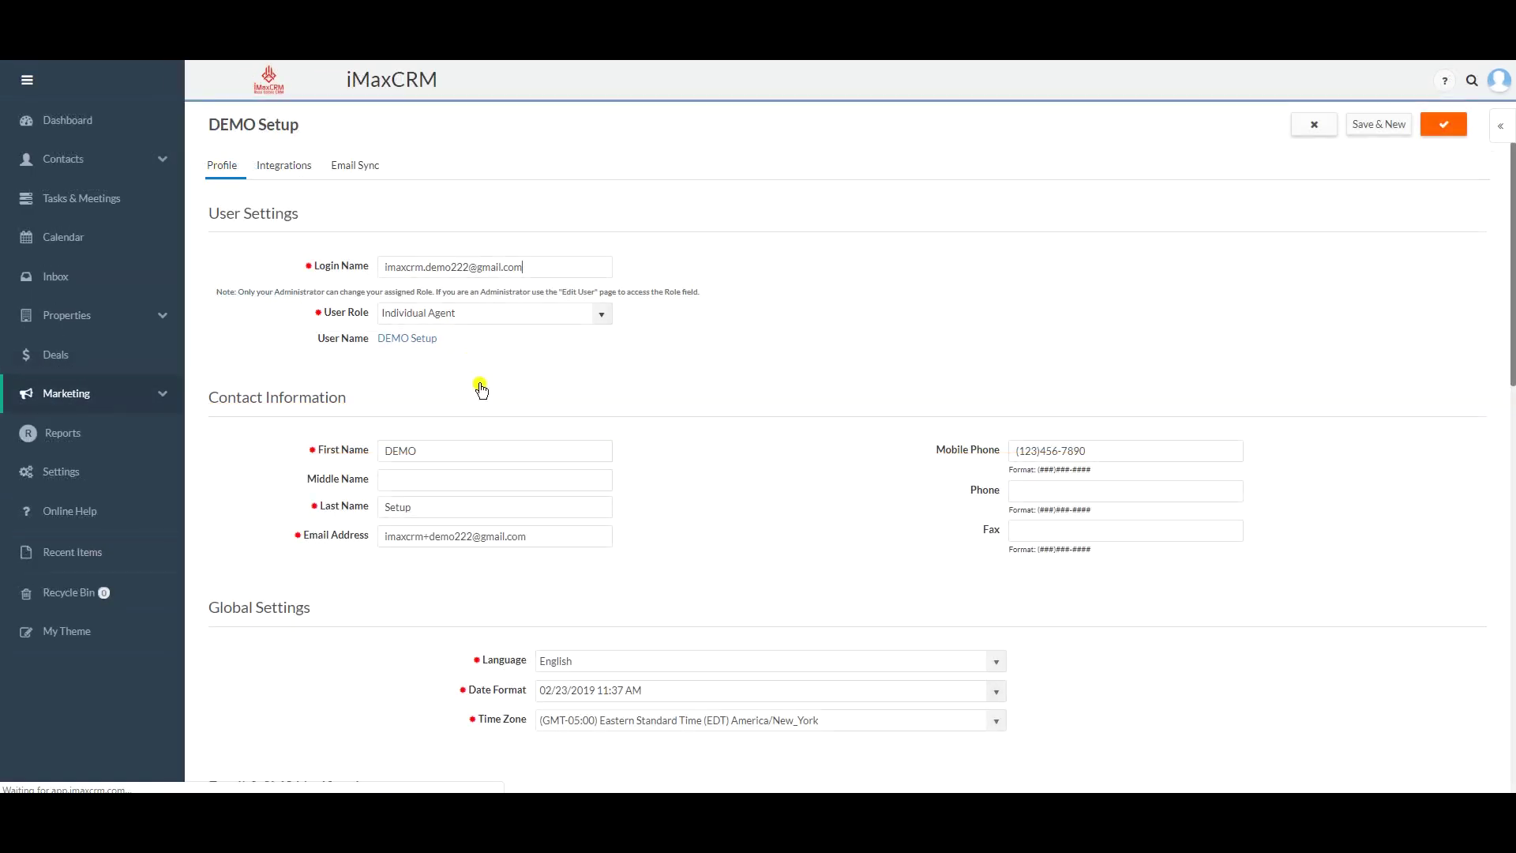
# - Begin inserting an image below "Sincerely," in the HTML email signature, with the copied URL as its web address
pyautogui.scroll(-5, 480, 382)
pyautogui.scroll(-4, 482, 387)
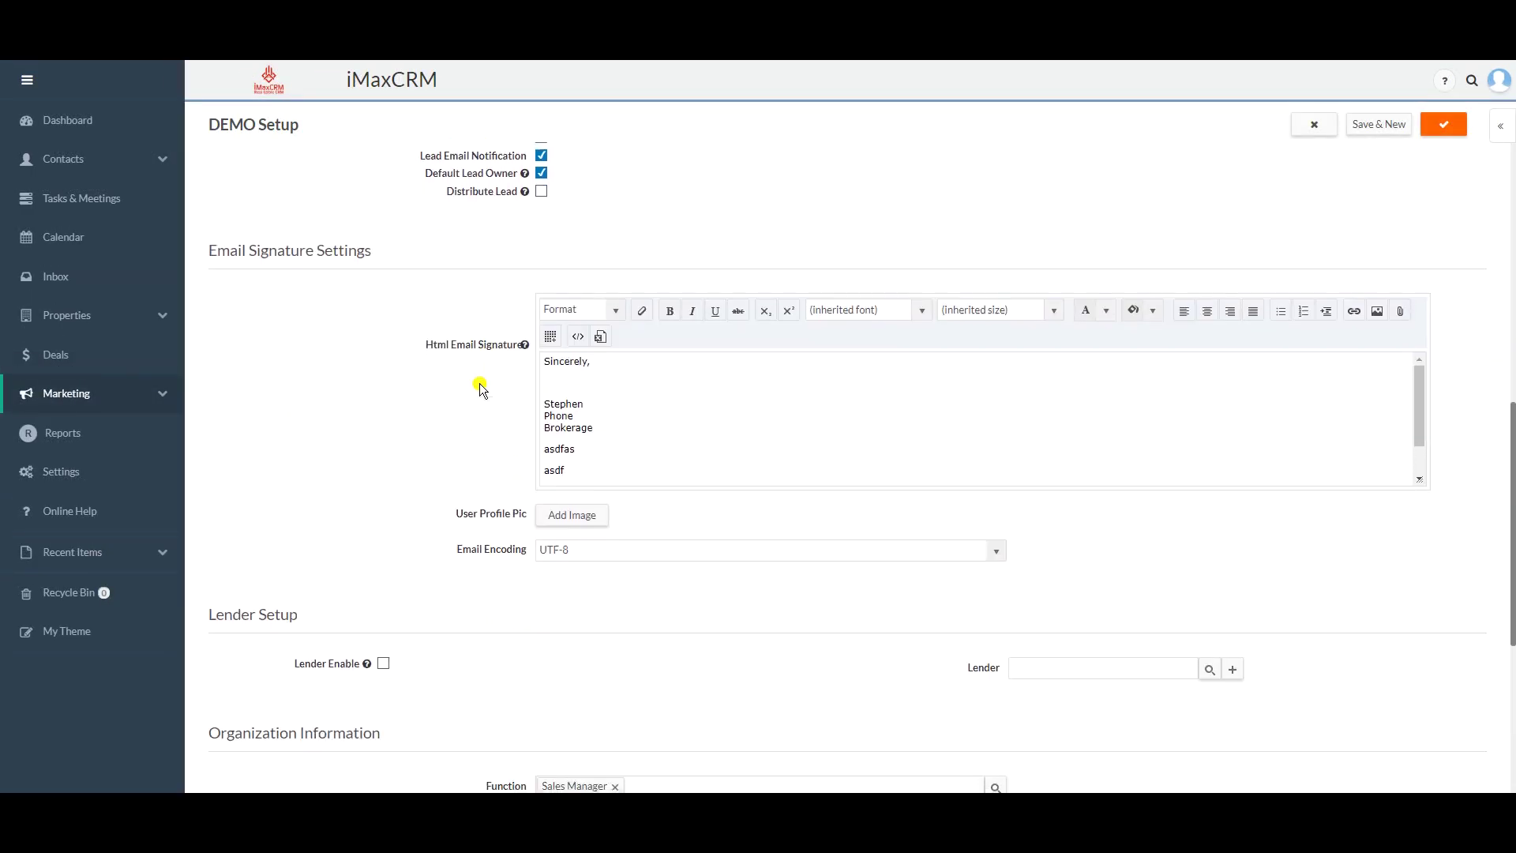
pyautogui.click(680, 362)
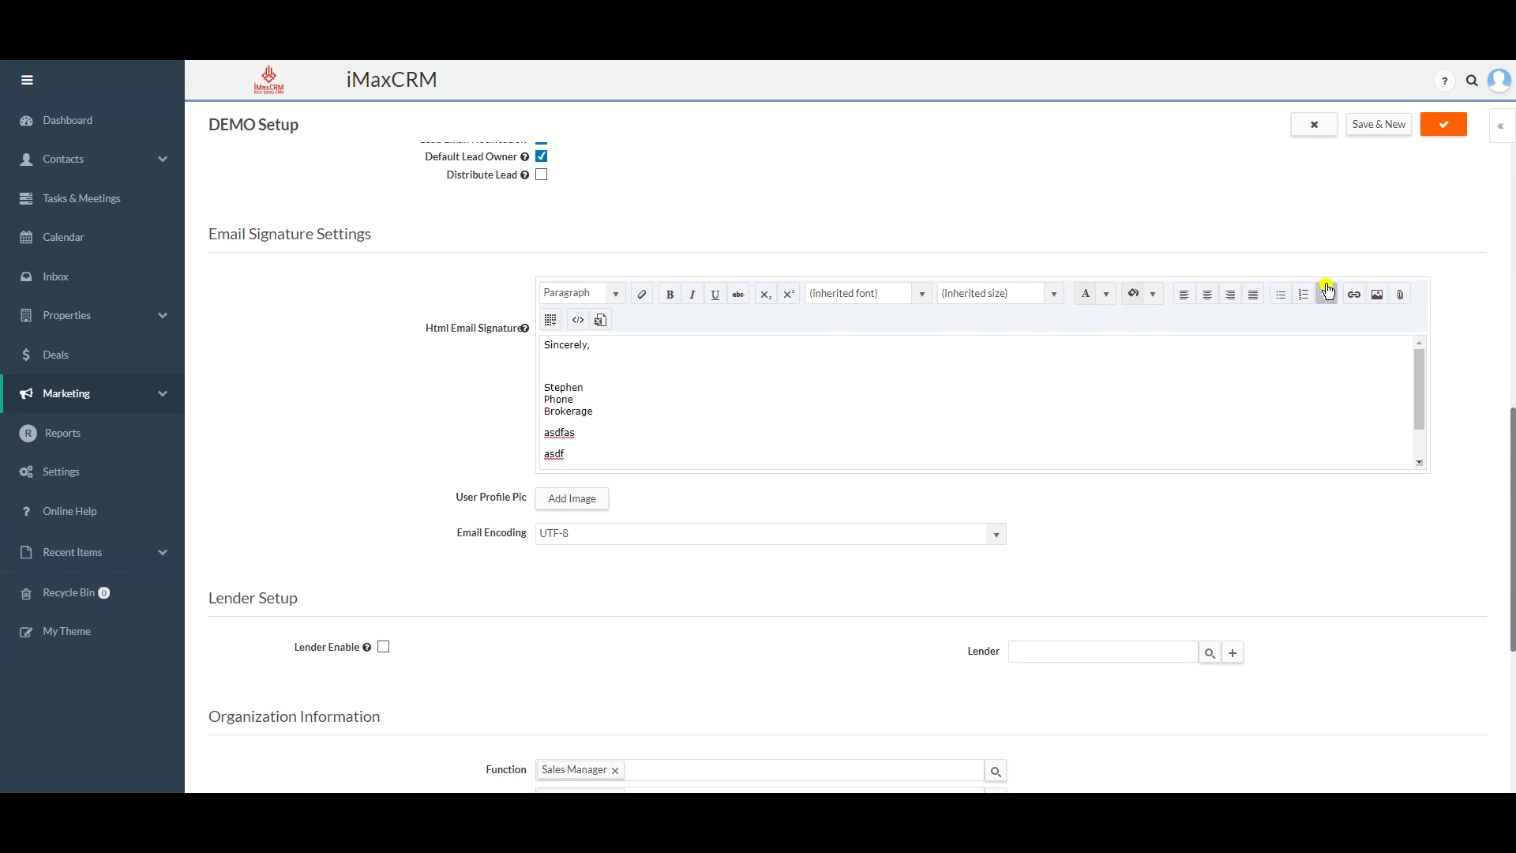
pyautogui.click(1379, 295)
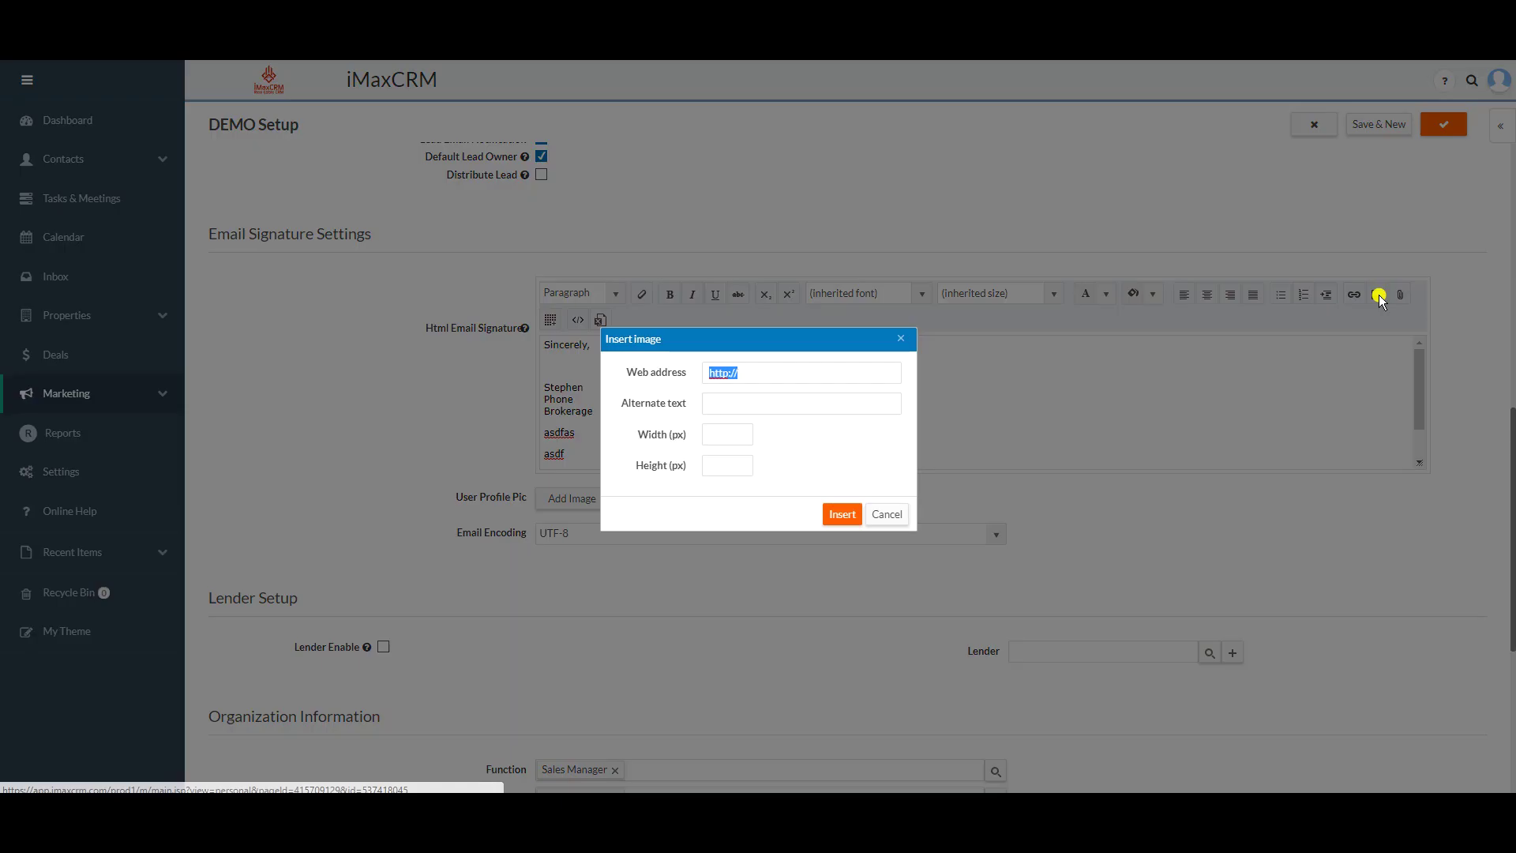
pyautogui.rightClick(827, 368)
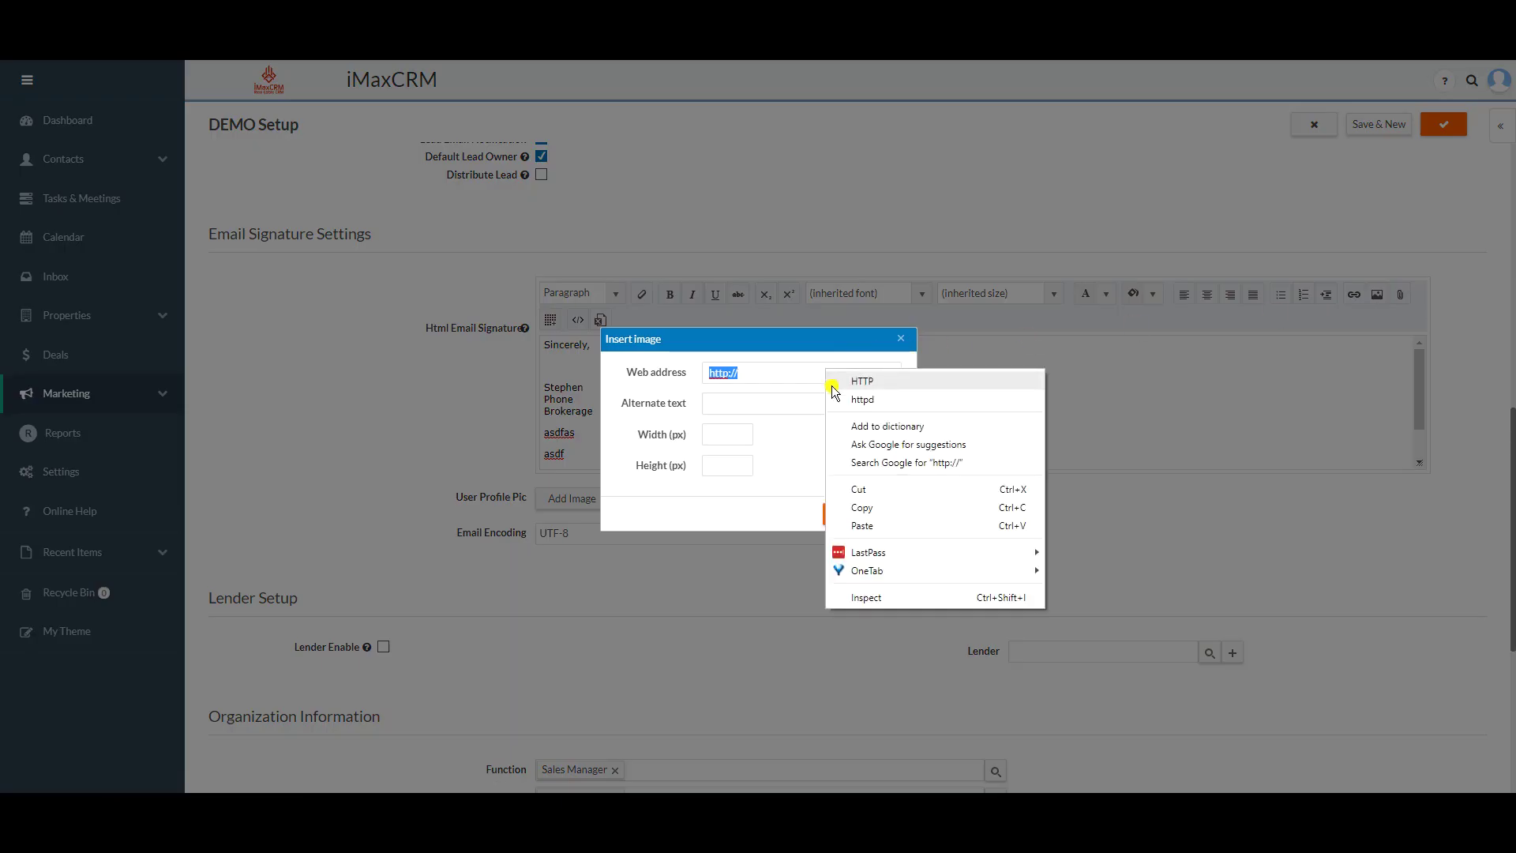
pyautogui.click(862, 525)
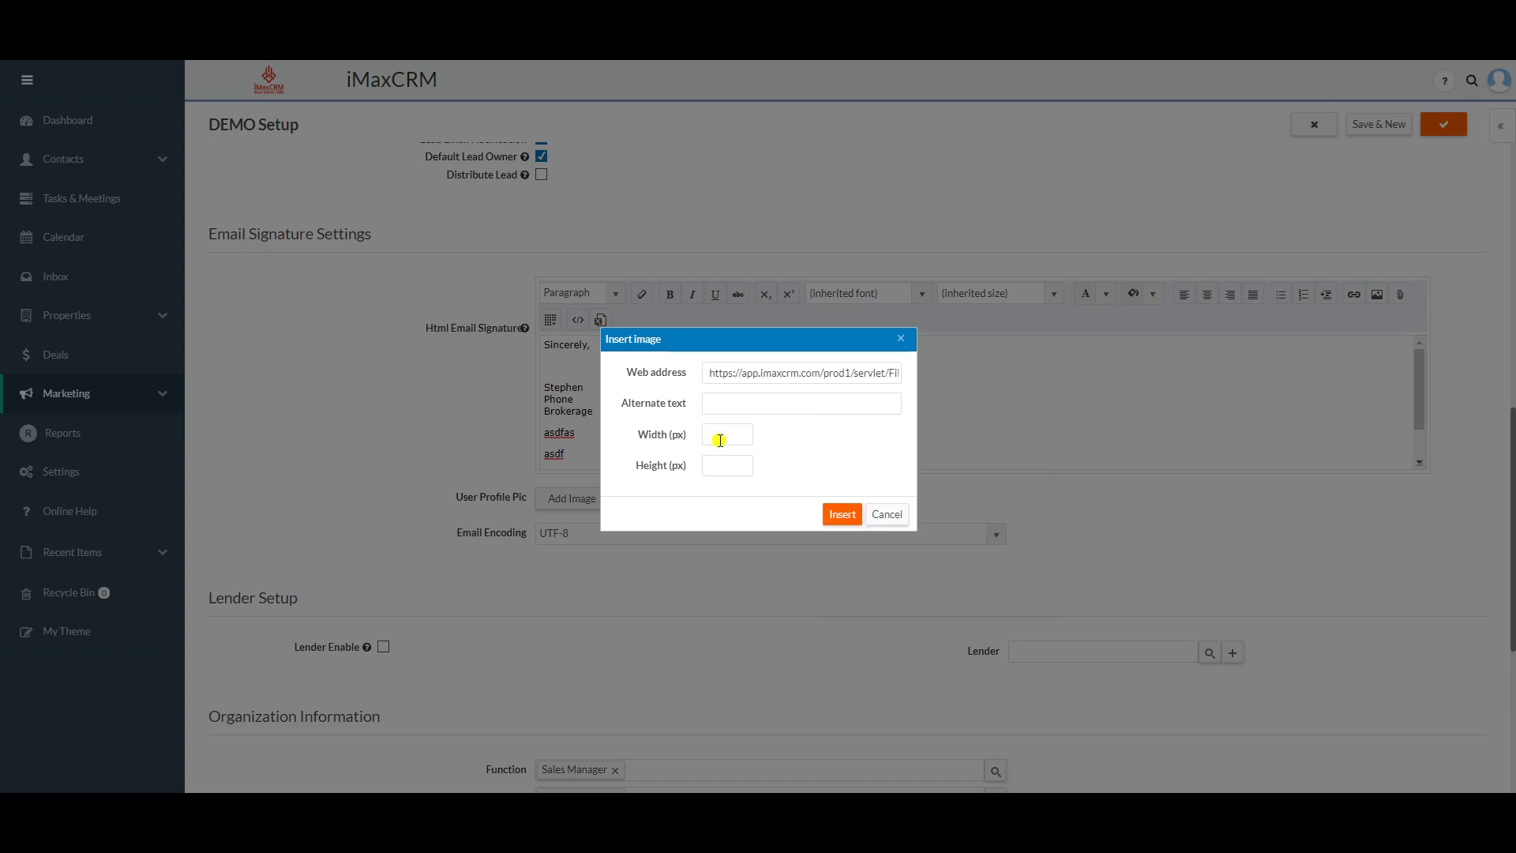
pyautogui.click(719, 436)
pyautogui.write('250')
pyautogui.doubleClick(719, 441)
pyautogui.write('150')
pyautogui.press('Tab')
pyautogui.write('250')
pyautogui.doubleClick(719, 439)
pyautogui.press('BackSpace')
pyautogui.doubleClick(721, 460)
pyautogui.press('BackSpace')
# - Insert the image into the email signature without a set width or height, review the signature and save the settings
pyautogui.click(834, 515)
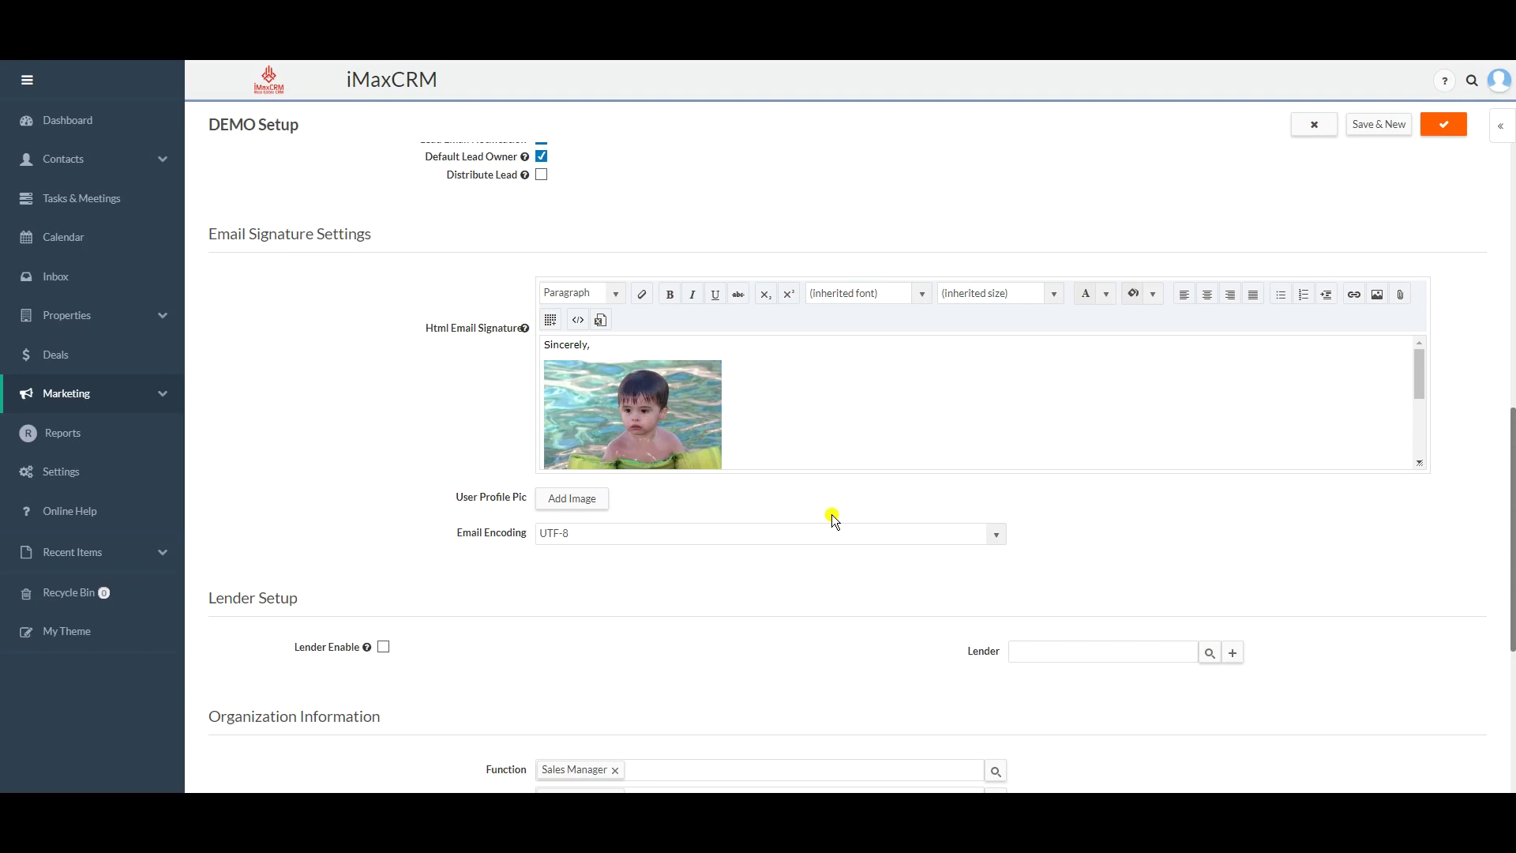
pyautogui.scroll(-1, 739, 385)
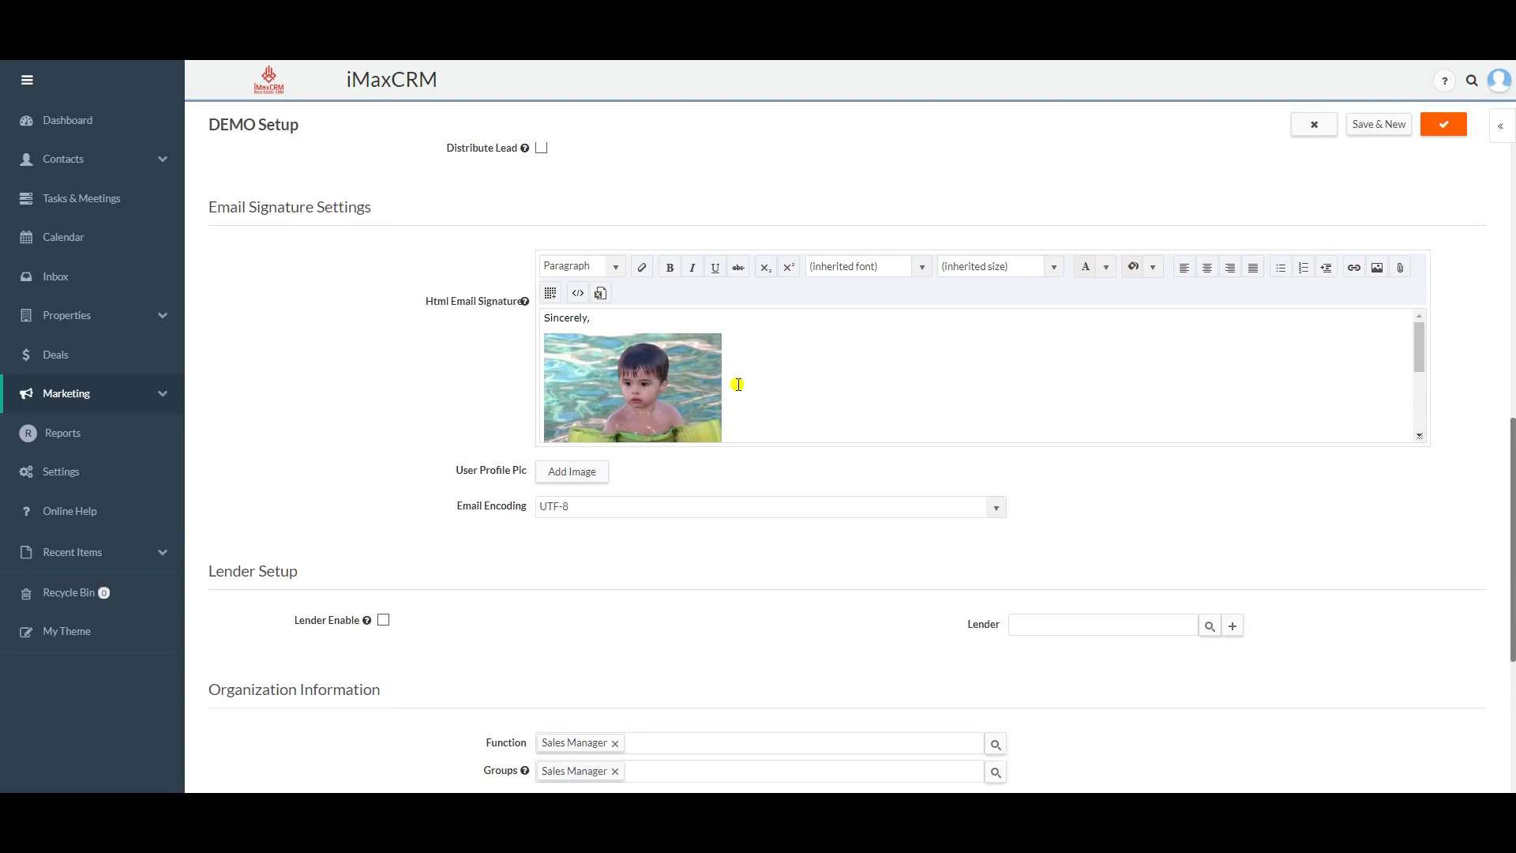
pyautogui.scroll(-3, 737, 383)
pyautogui.click(779, 251)
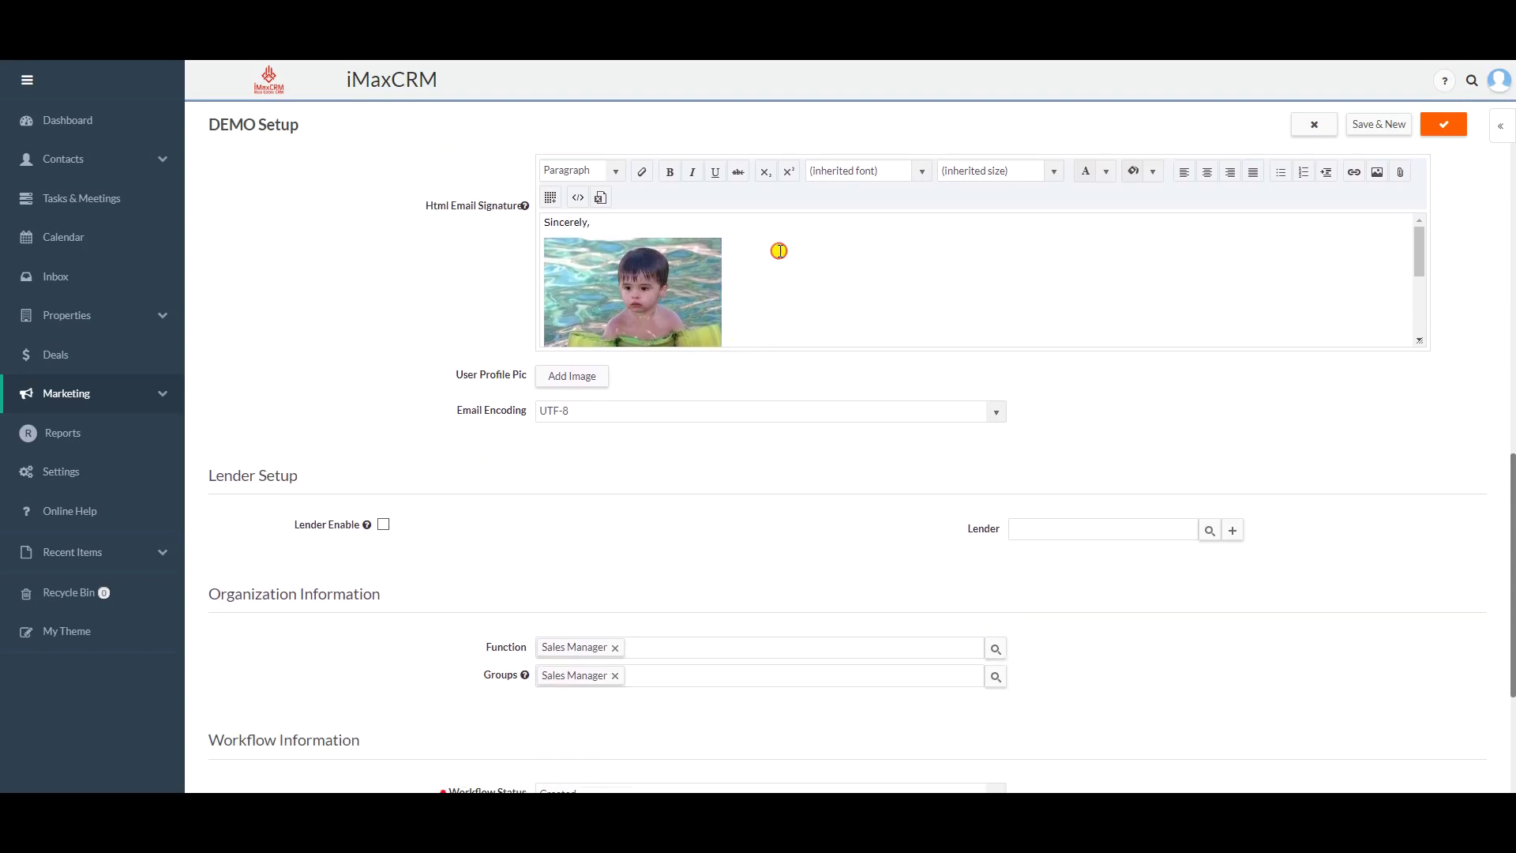
pyautogui.scroll(-3, 867, 314)
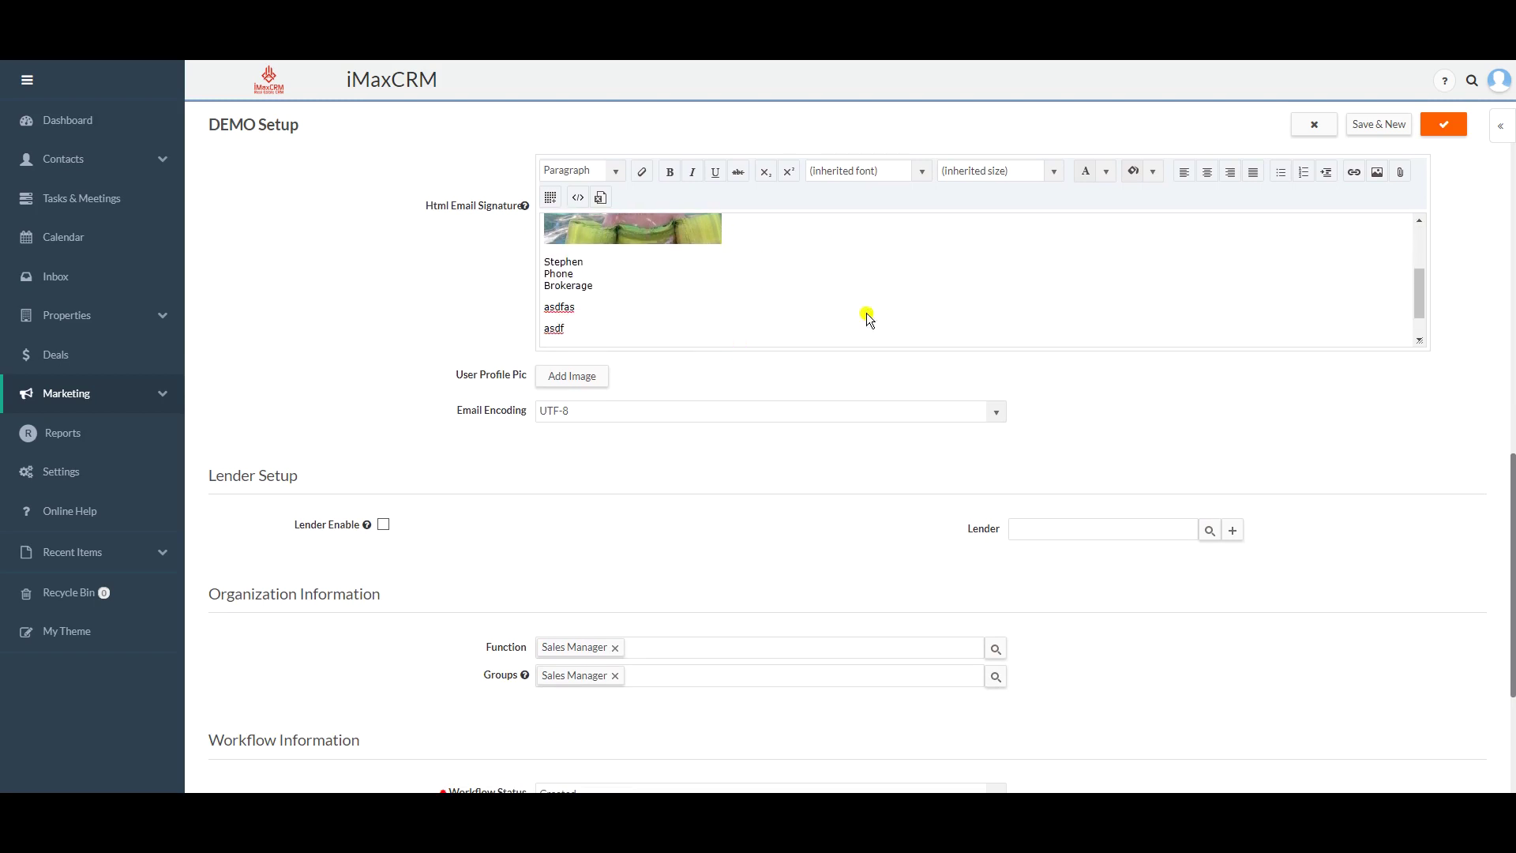
pyautogui.scroll(3, 867, 314)
pyautogui.scroll(3, 867, 314)
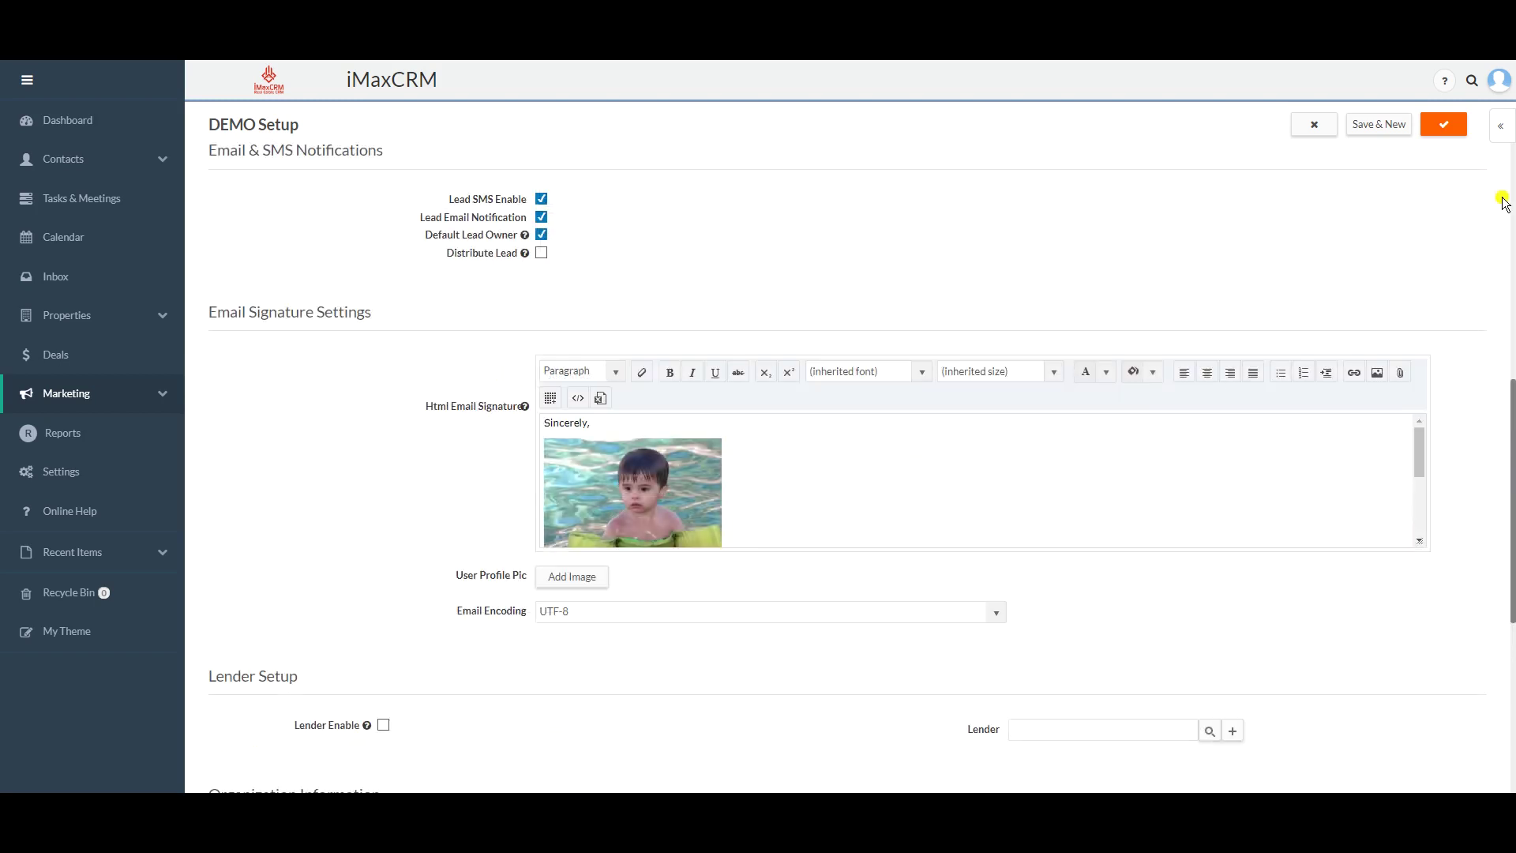
pyautogui.click(1453, 129)
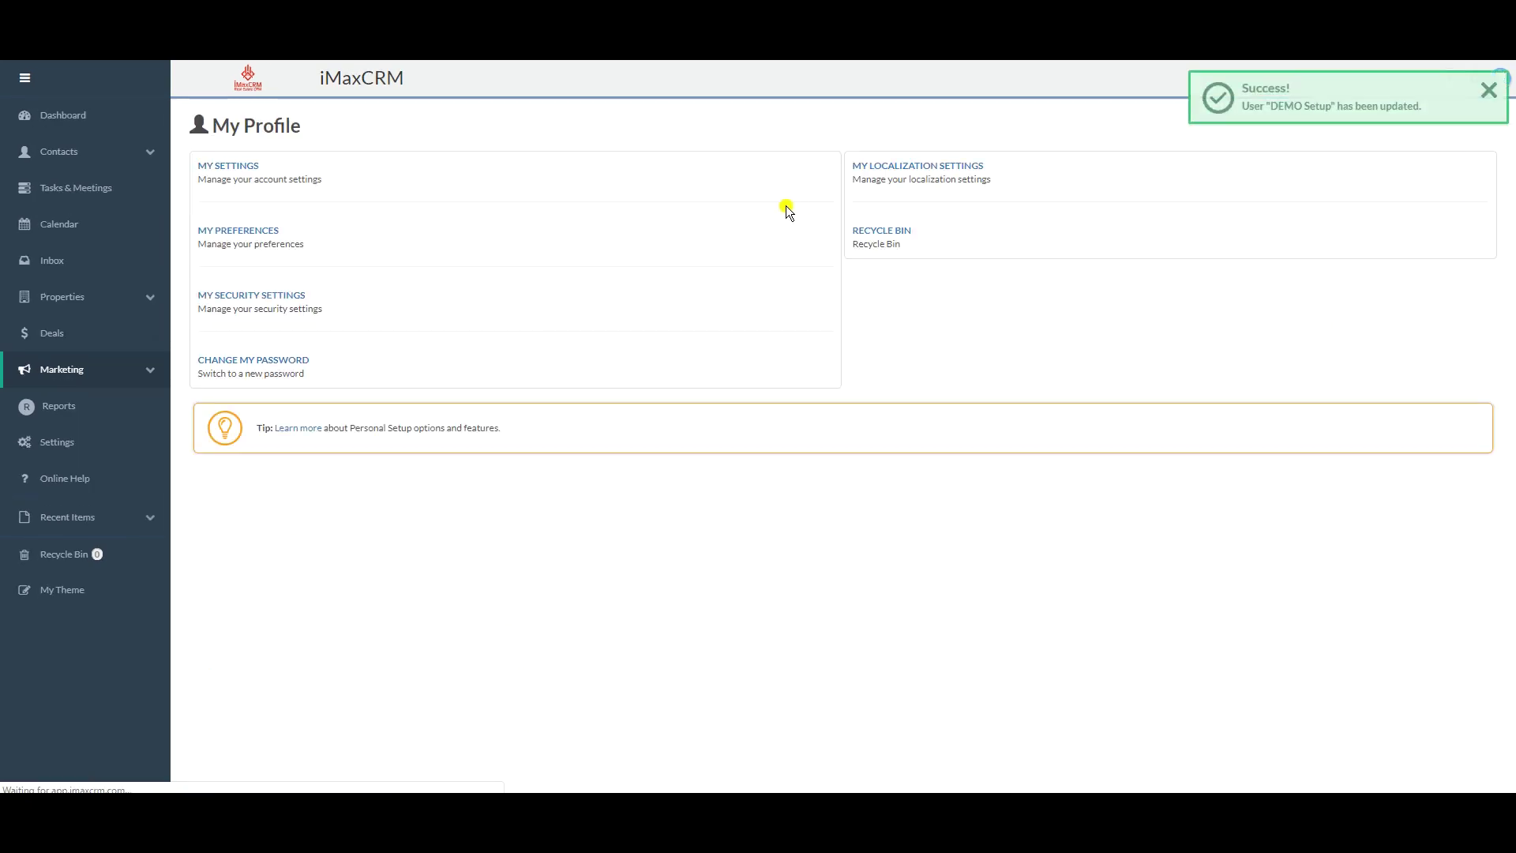